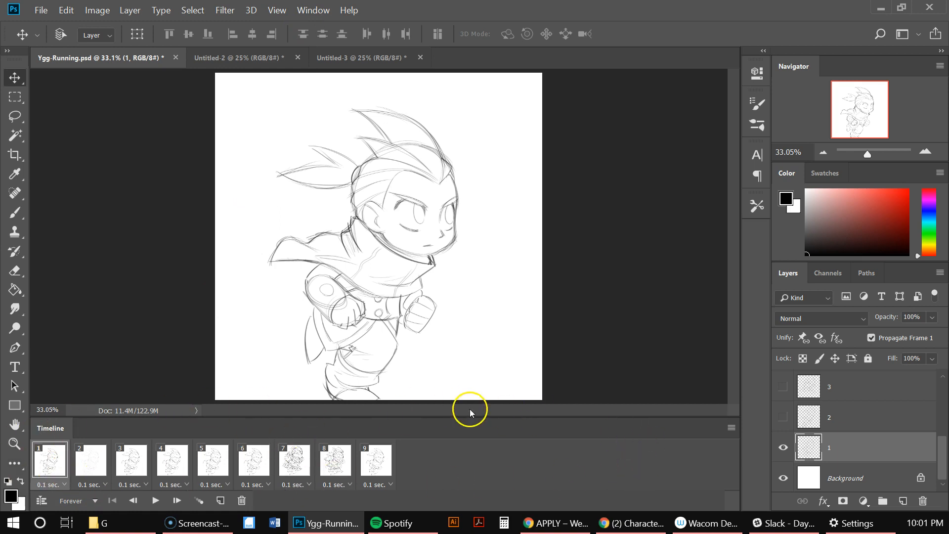
Step: Hide the Timeline and show it again
left_click(315, 13)
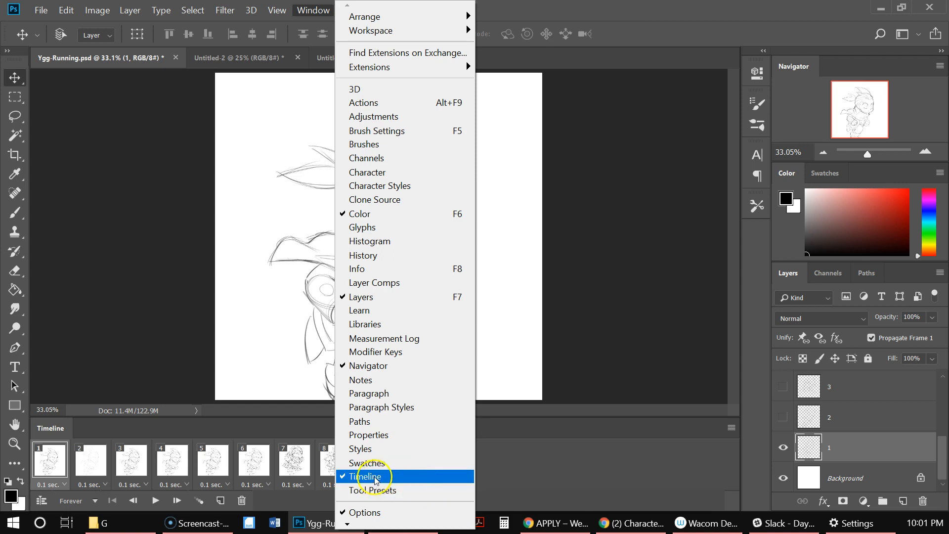
left_click(388, 478)
left_click(312, 12)
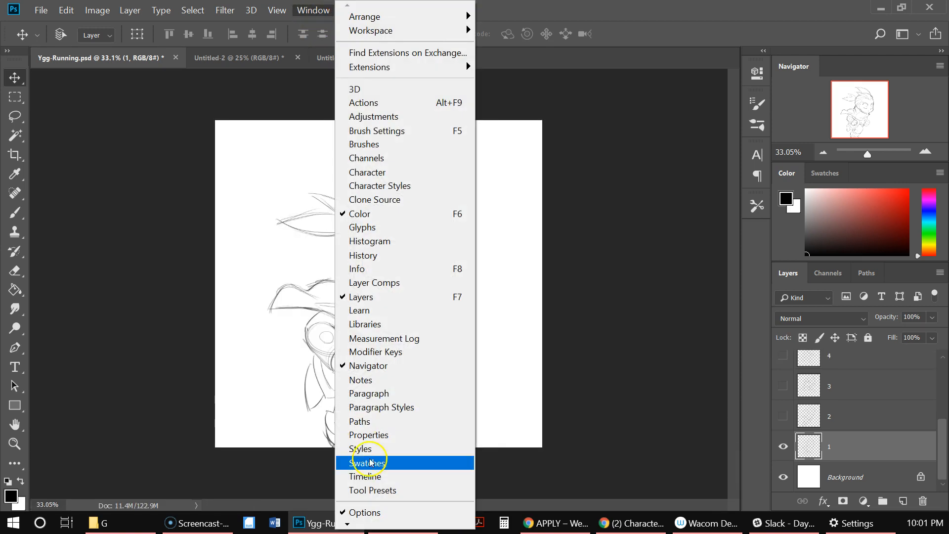
left_click(368, 475)
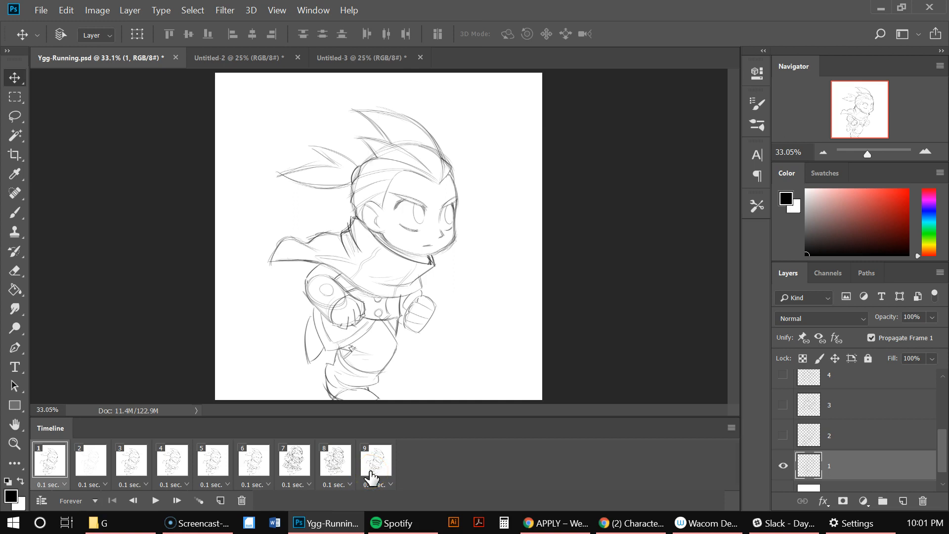
Step: Create a new blank document with a white background
left_click(41, 10)
left_click(35, 22)
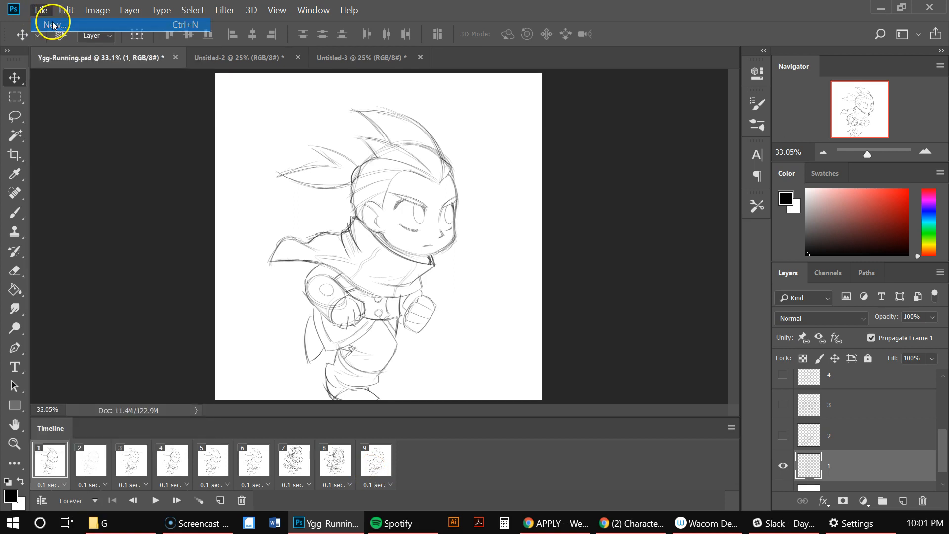
left_click(550, 169)
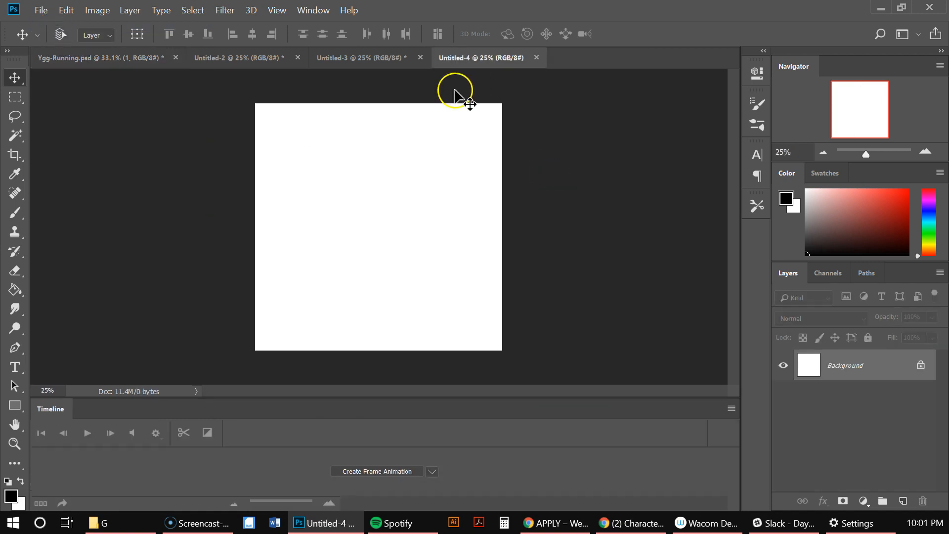
left_click(486, 376)
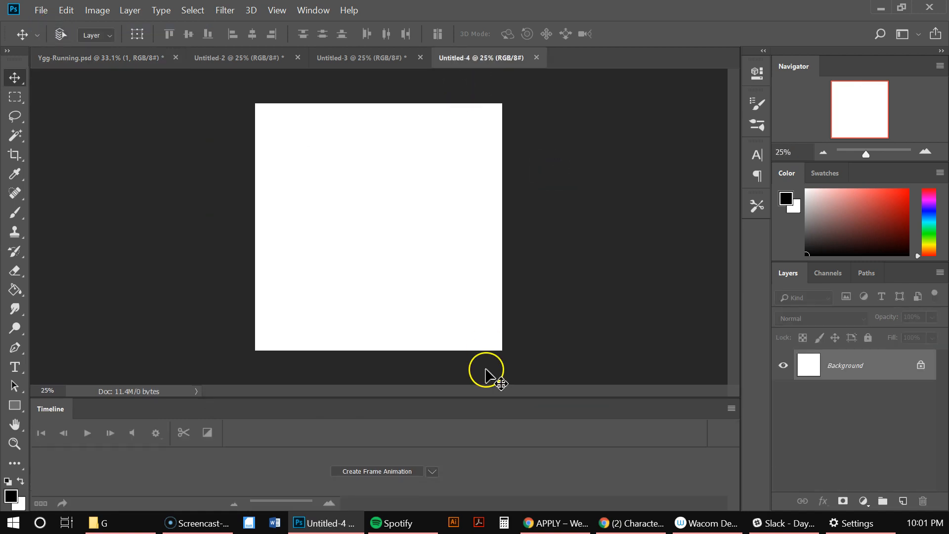
Step: Set the new document's timeline type to frame animation and create the first frame
left_click(432, 474)
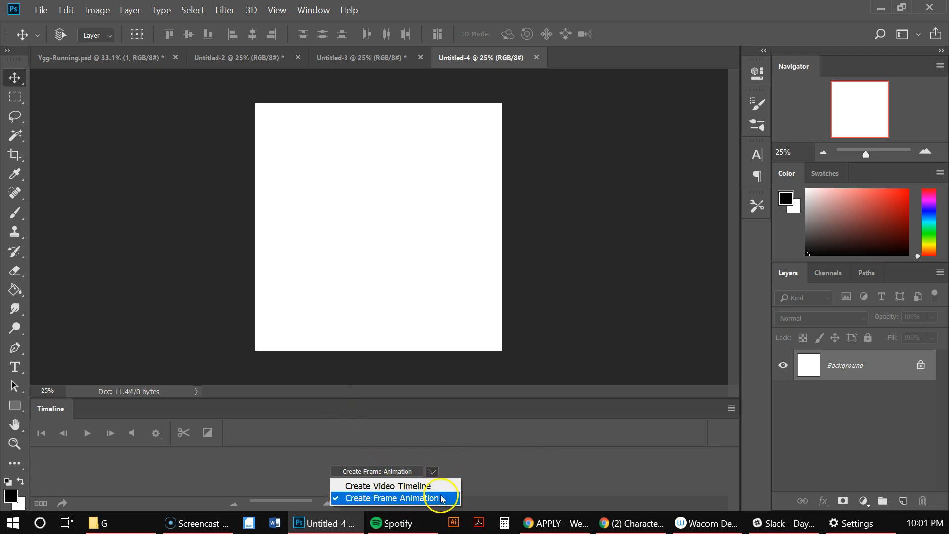
left_click(408, 497)
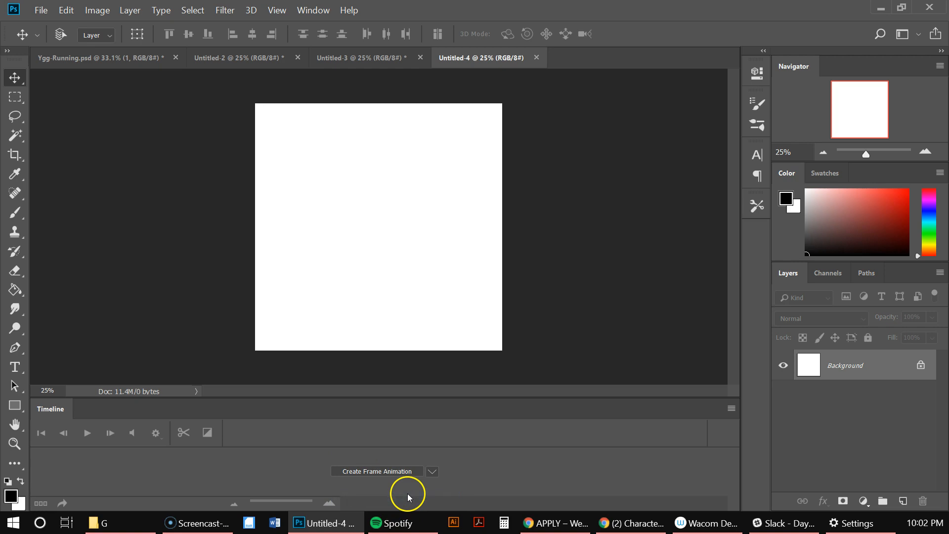
left_click(381, 473)
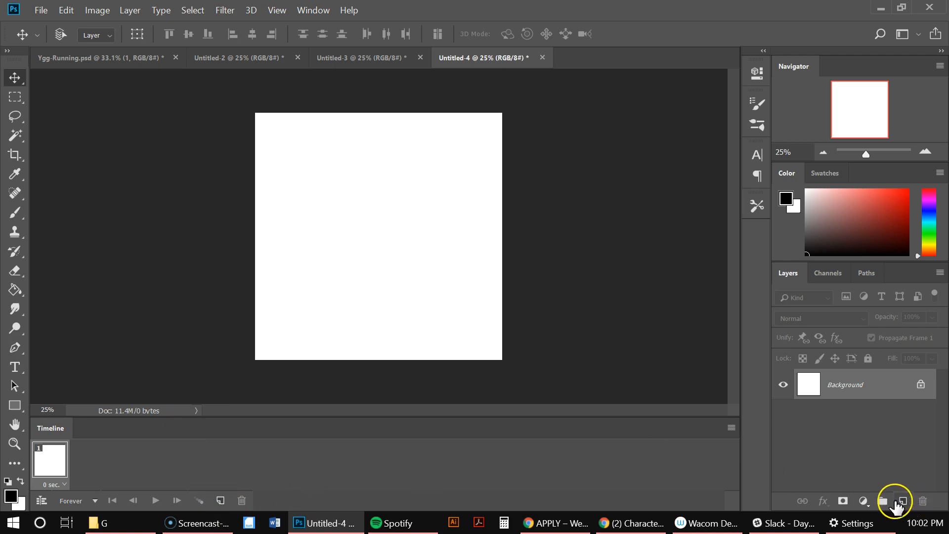
Step: Duplicate the animation frame seven times to make an eight-frame timeline
left_click(220, 502)
left_click(220, 501)
left_click(220, 501)
left_click(220, 500)
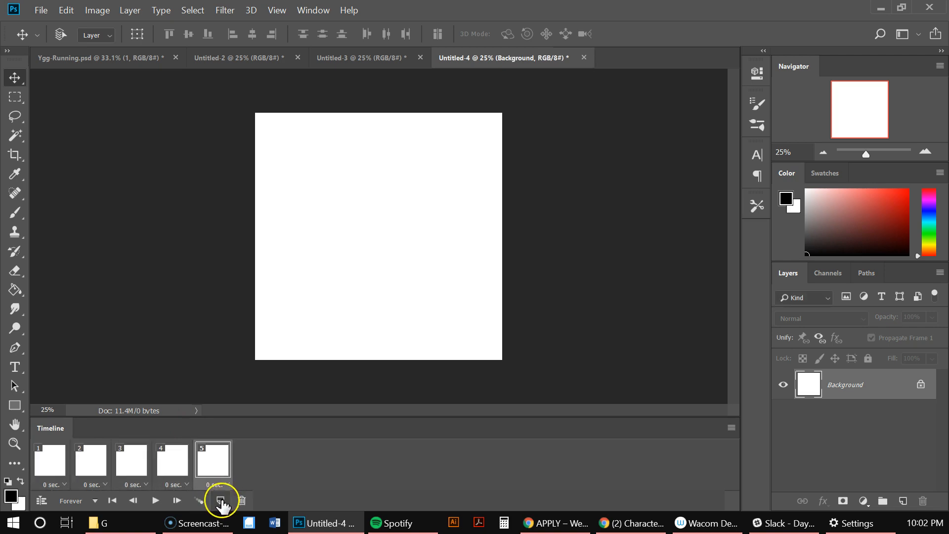
left_click(220, 500)
left_click(220, 500)
left_click(220, 500)
Step: Select frame 1 and add four empty layers above the Background
left_click(52, 450)
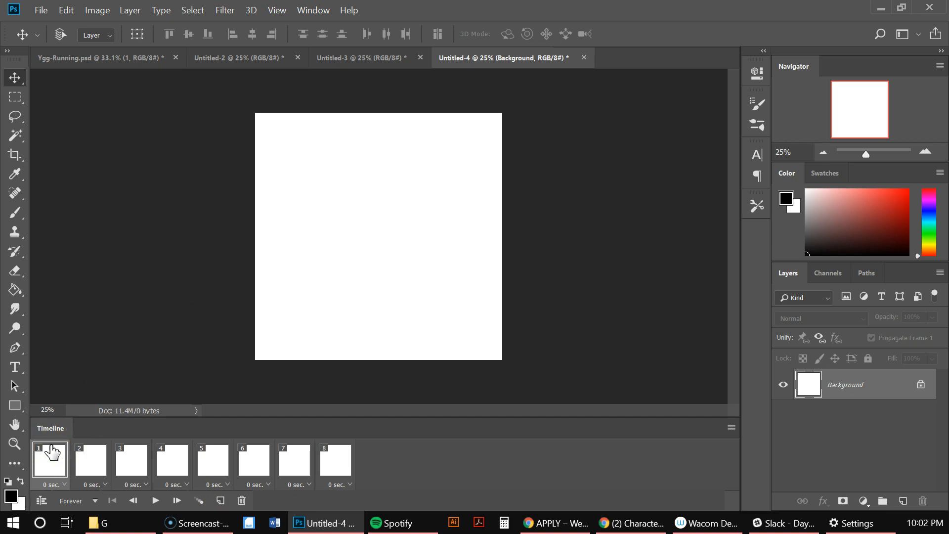
left_click(905, 498)
left_click(904, 500)
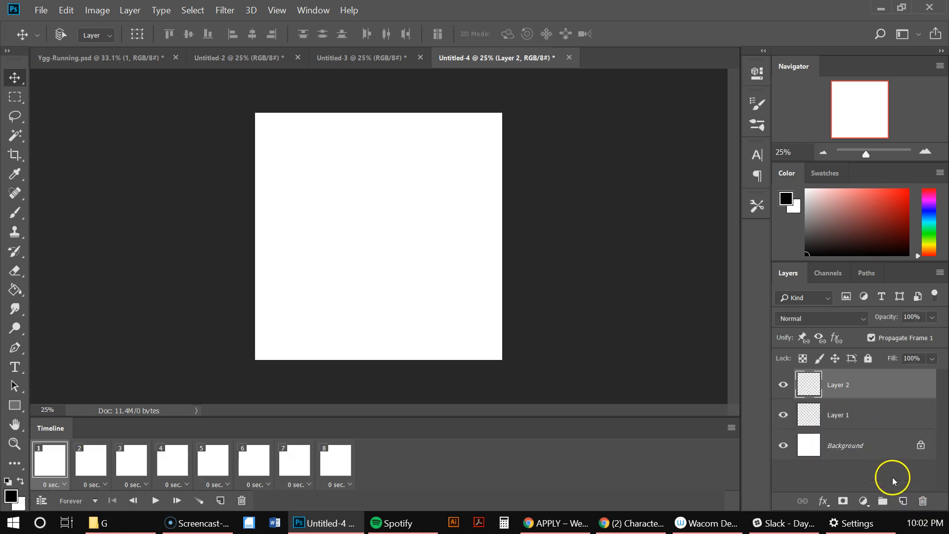
left_click(904, 500)
left_click(902, 501)
Step: Switch to the Ygg-Running.psd document and briefly show layer 2 over layer 1
left_click(106, 59)
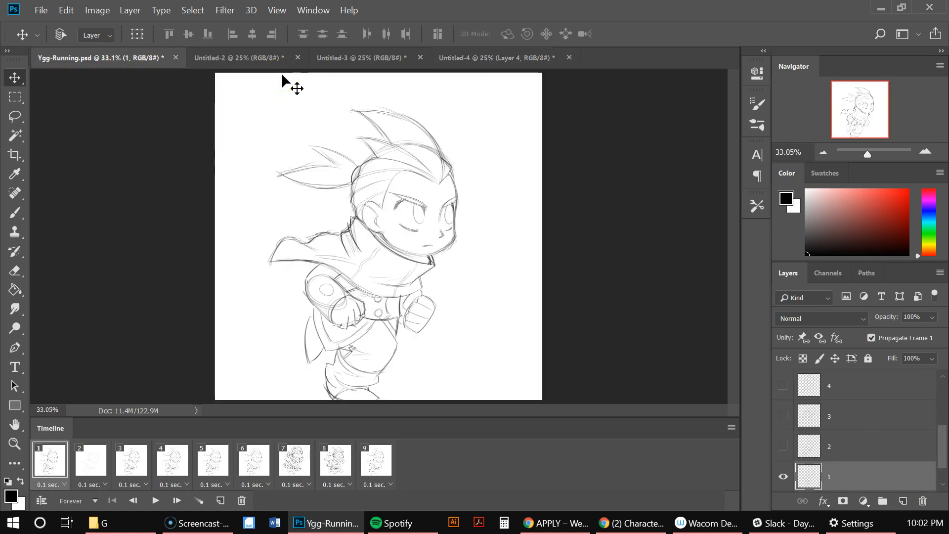
left_click(786, 445)
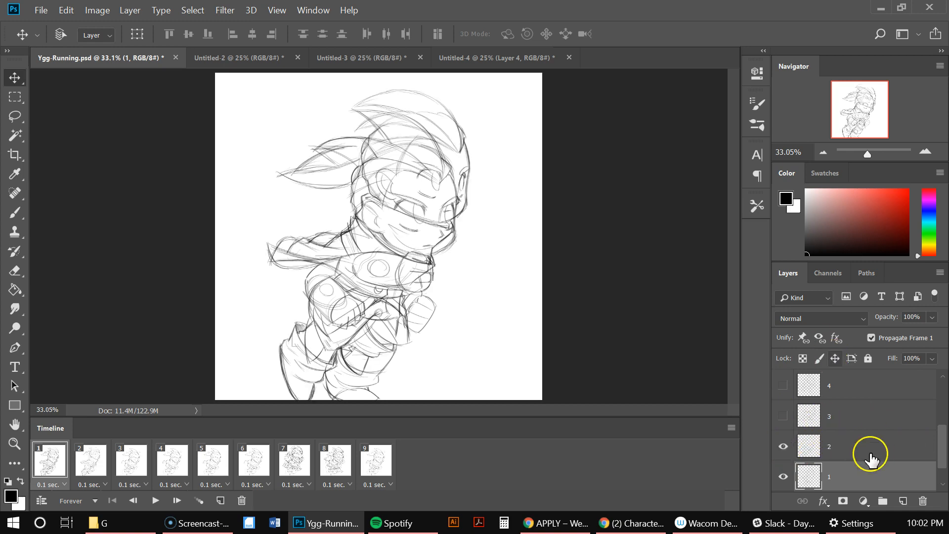
left_click(781, 446)
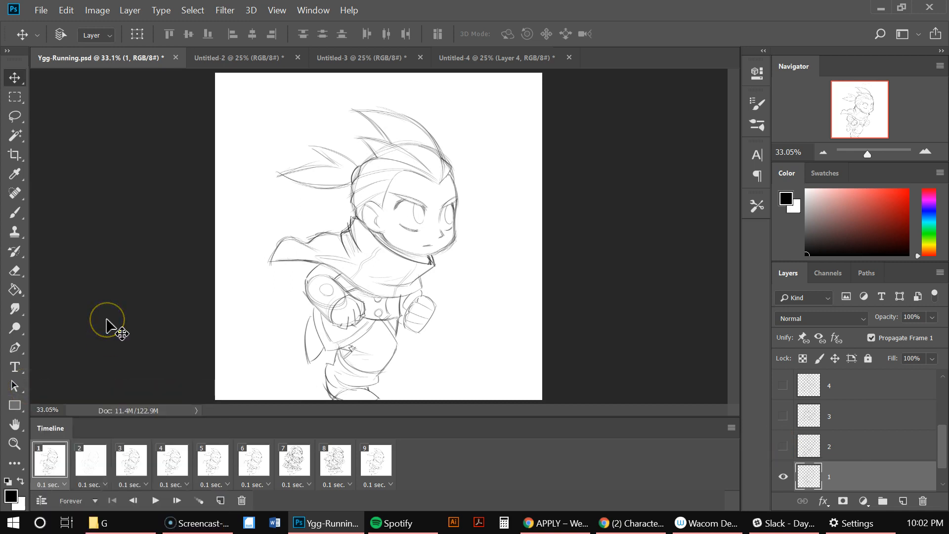
Step: Preview the drawings on layers 2, 3 and 4 by showing each one alone
mouse_move(941, 448)
left_mouse_down()
mouse_move(941, 396)
mouse_move(934, 460)
left_mouse_up()
left_click(783, 417)
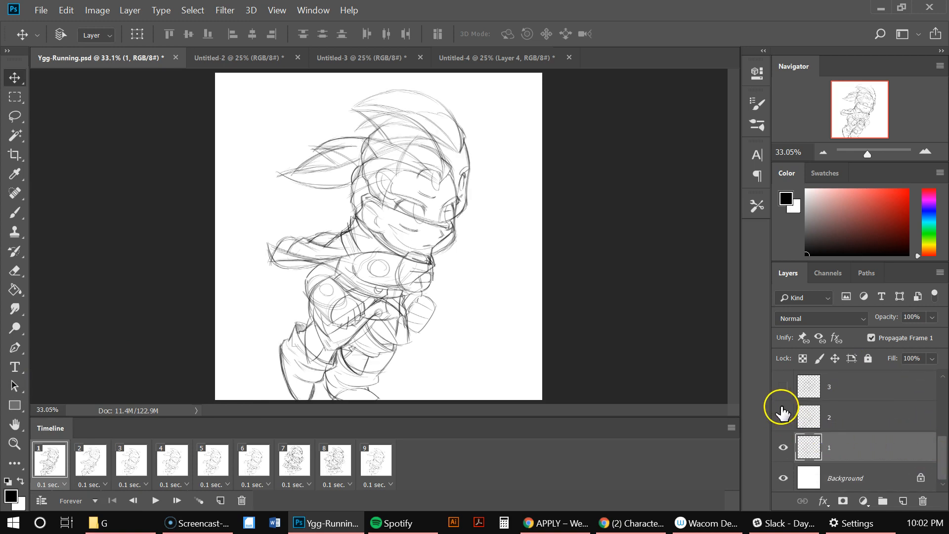
left_click(783, 447)
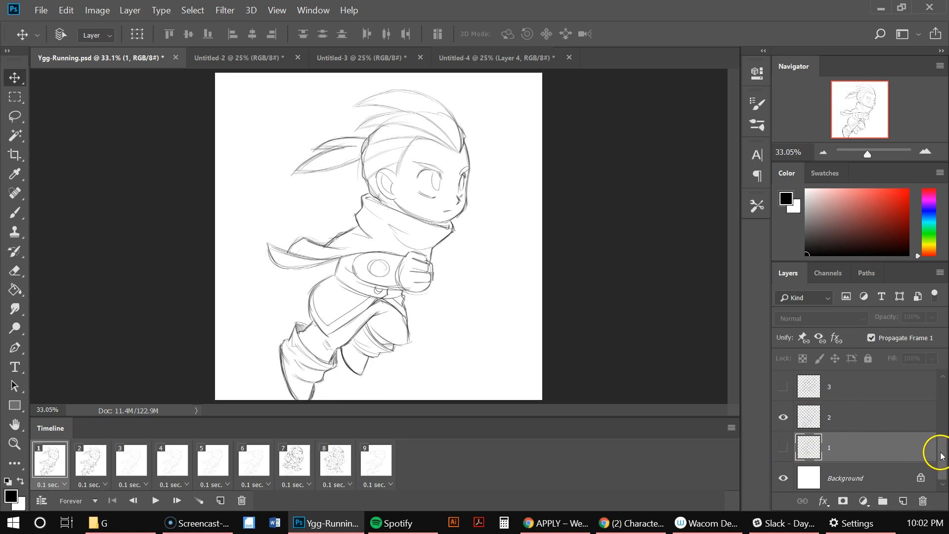
scroll(900, 424, "up", 2)
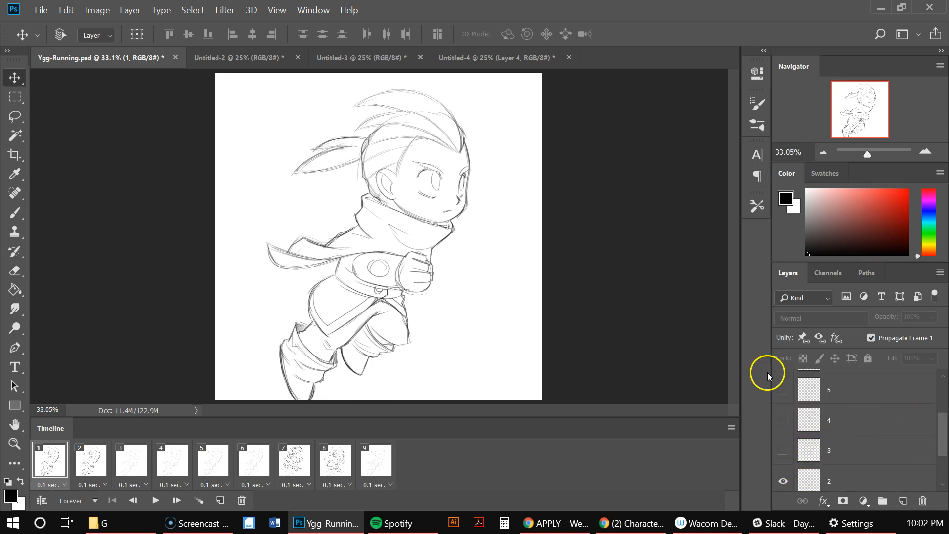
left_click(783, 450)
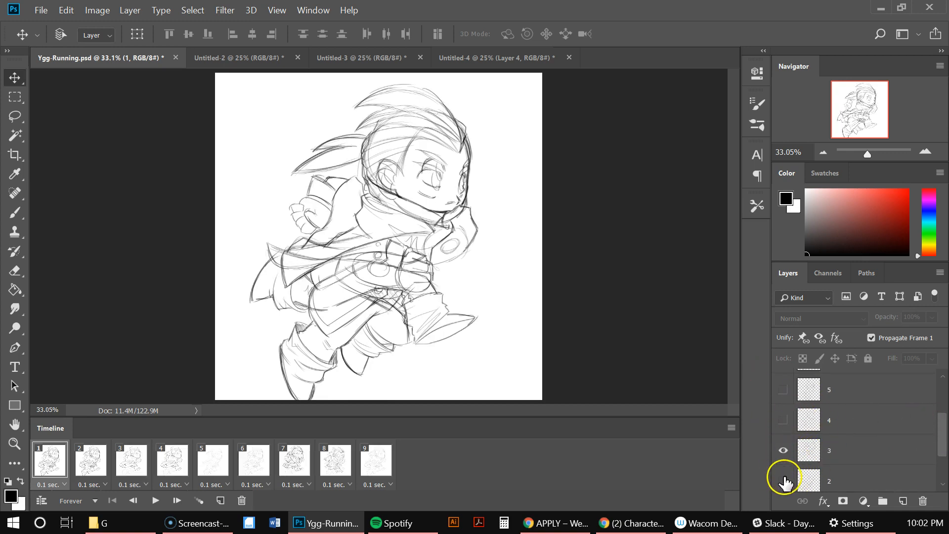
left_click(783, 480)
left_click(783, 420)
left_click(782, 450)
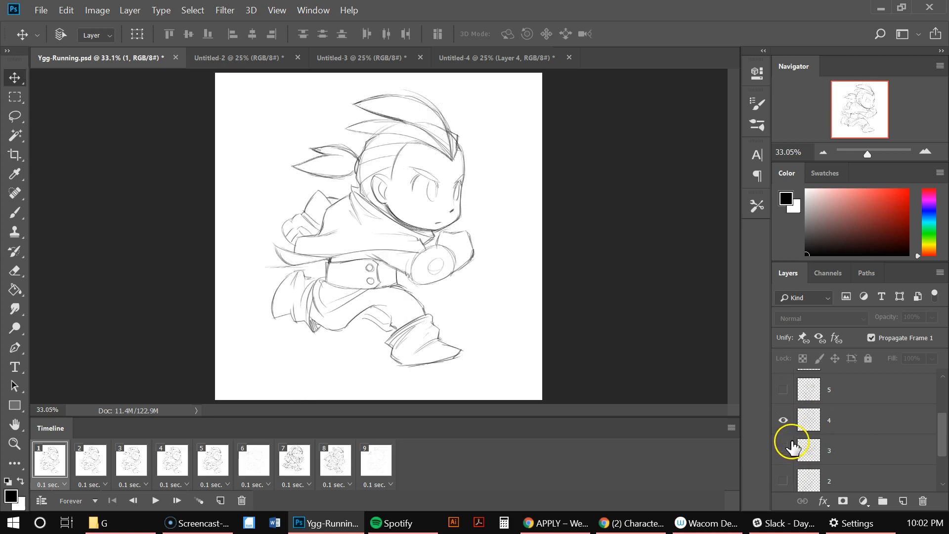
Step: Preview the drawings on layers 5, 6 and 7 by toggling their visibility, and hide them again
scroll(920, 428, "up", 2)
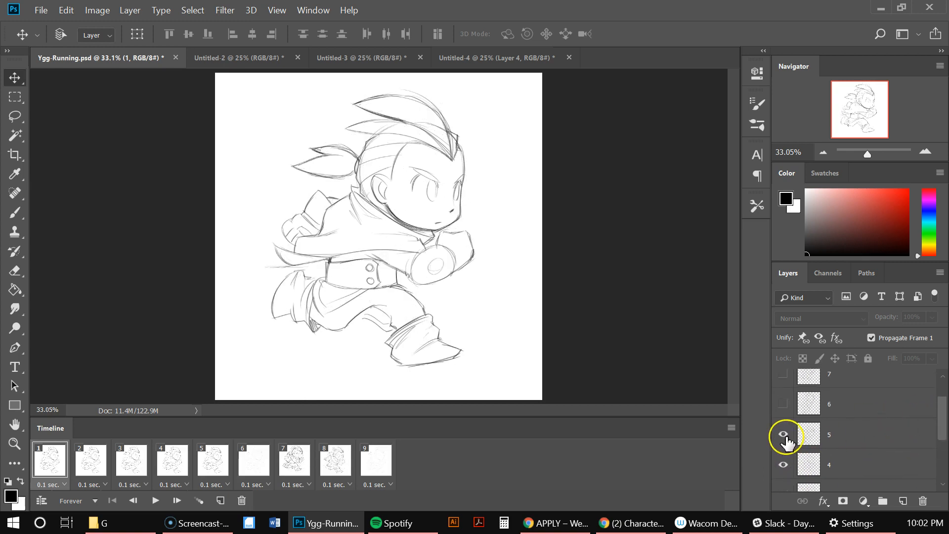
left_click(783, 434)
left_click(782, 465)
left_click(783, 404)
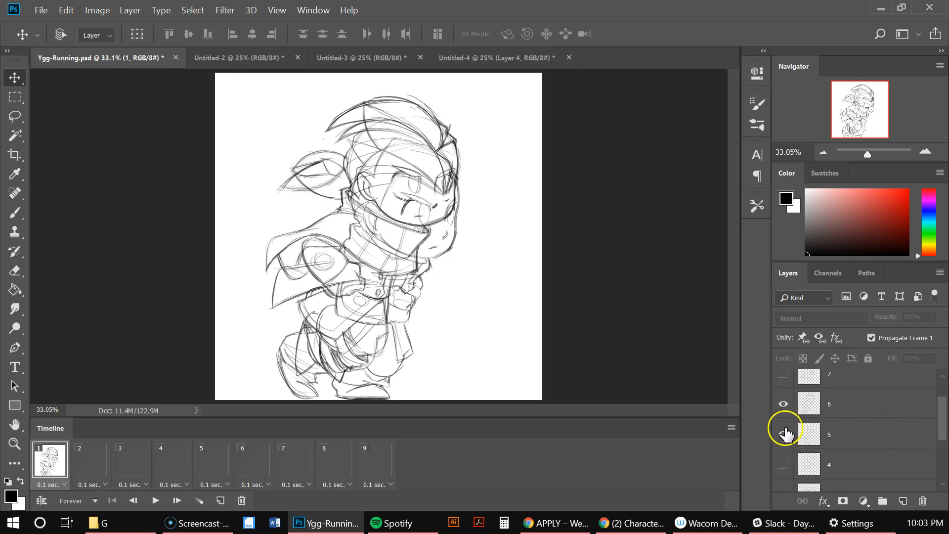
left_click(783, 434)
left_click(783, 373)
left_click(783, 433)
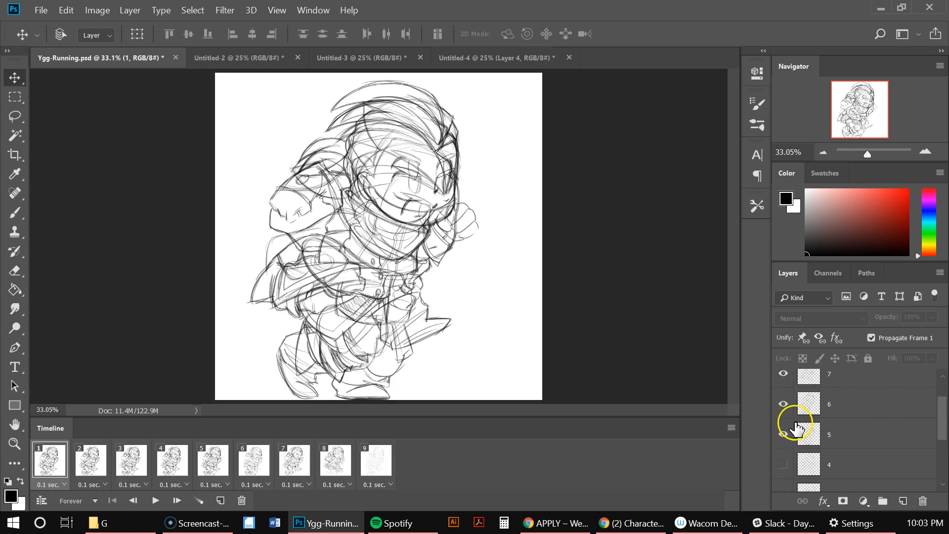
left_click(783, 404)
left_click(783, 434)
left_click(783, 374)
Step: Turn on the numbered drawing layers, and hide all of them except layer 1 with frame 1 selected
left_click_drag(941, 420, 942, 463)
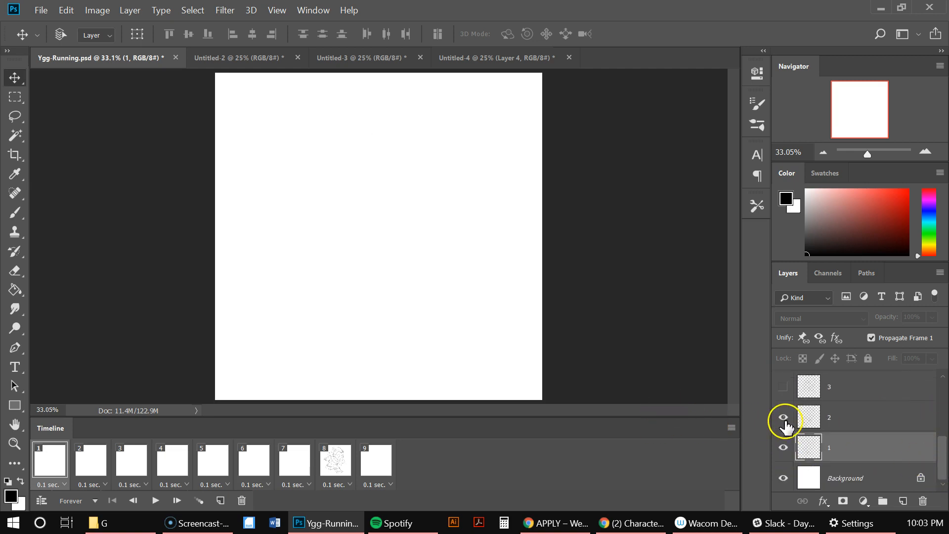
left_click_drag(784, 442, 784, 388)
left_click_drag(941, 458, 939, 410)
left_click(781, 379)
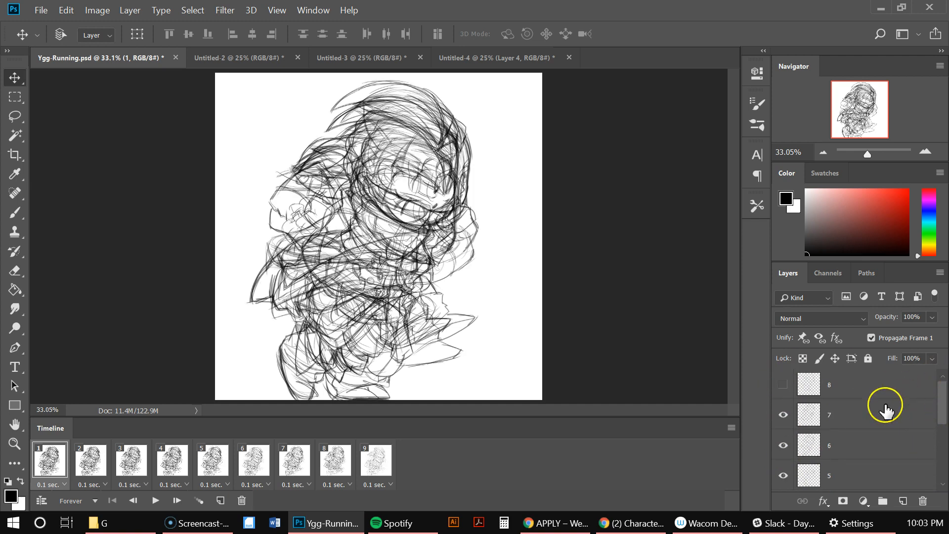
left_click(784, 378)
left_click_drag(782, 384, 791, 499)
left_click_drag(939, 424, 939, 443)
left_click_drag(784, 392, 786, 443)
left_click(786, 449)
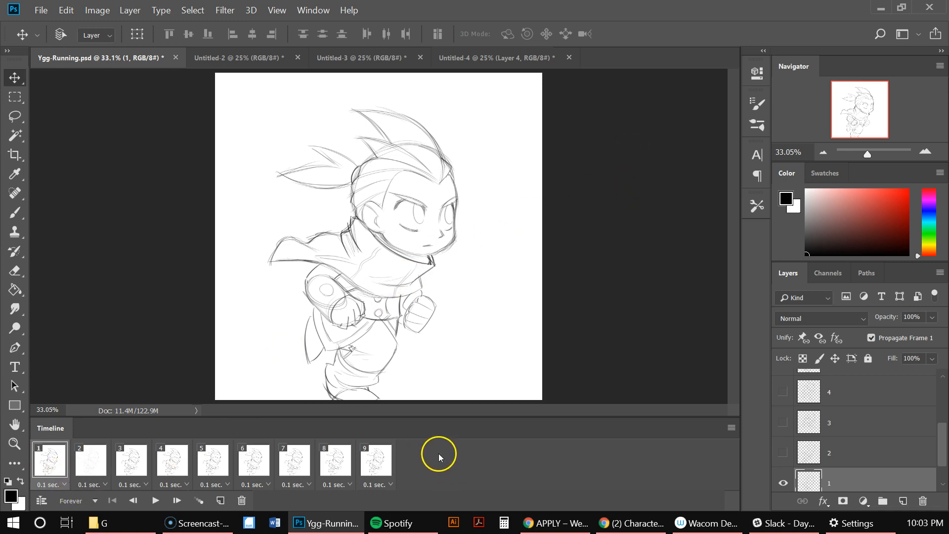
Step: Make frame 2 show only layer 2 above the Background, and compare it with frame 1
left_click(83, 462)
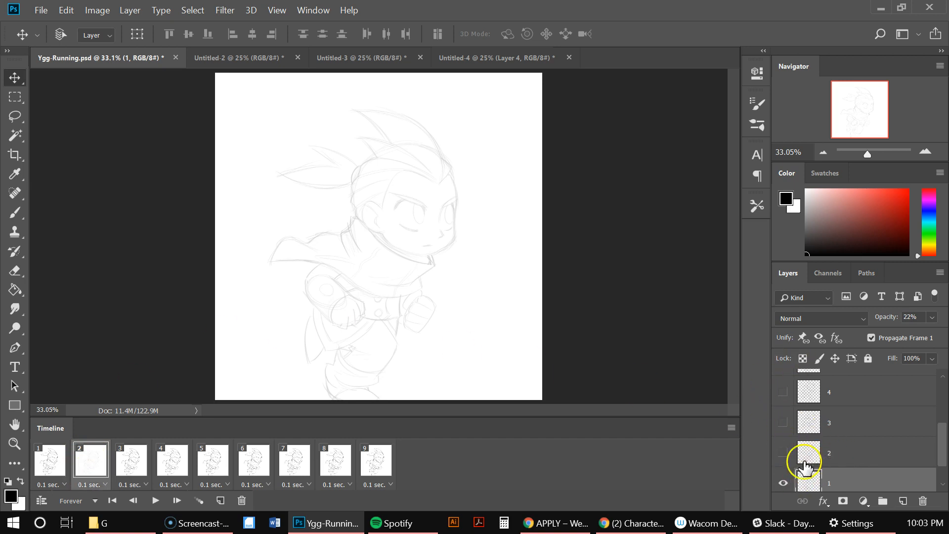
left_click(782, 453)
left_click(783, 481)
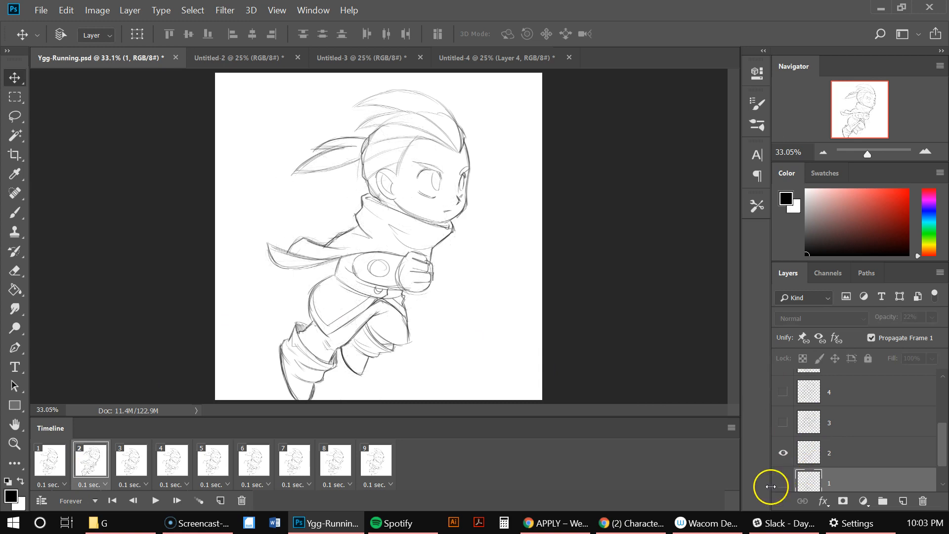
mouse_move(934, 449)
left_mouse_down()
mouse_move(934, 403)
mouse_move(934, 461)
left_mouse_up()
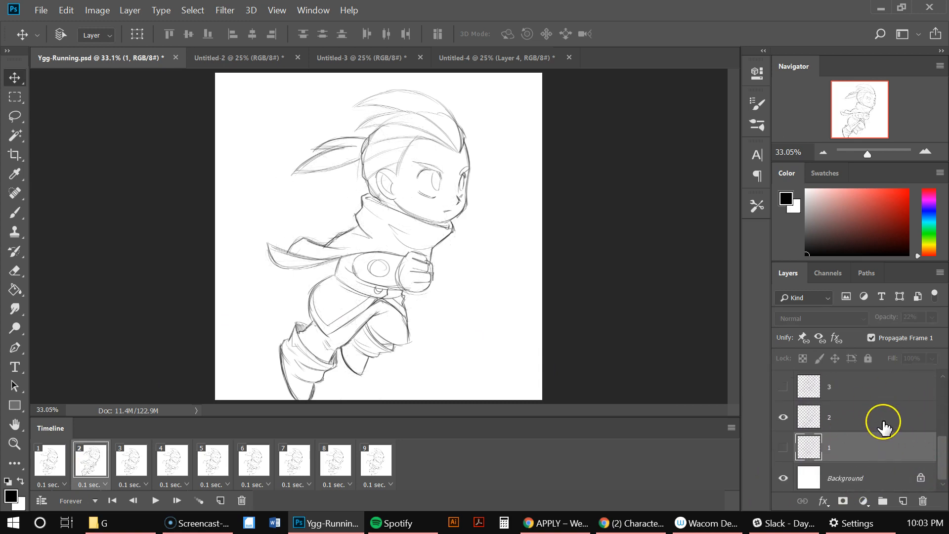
left_click(54, 463)
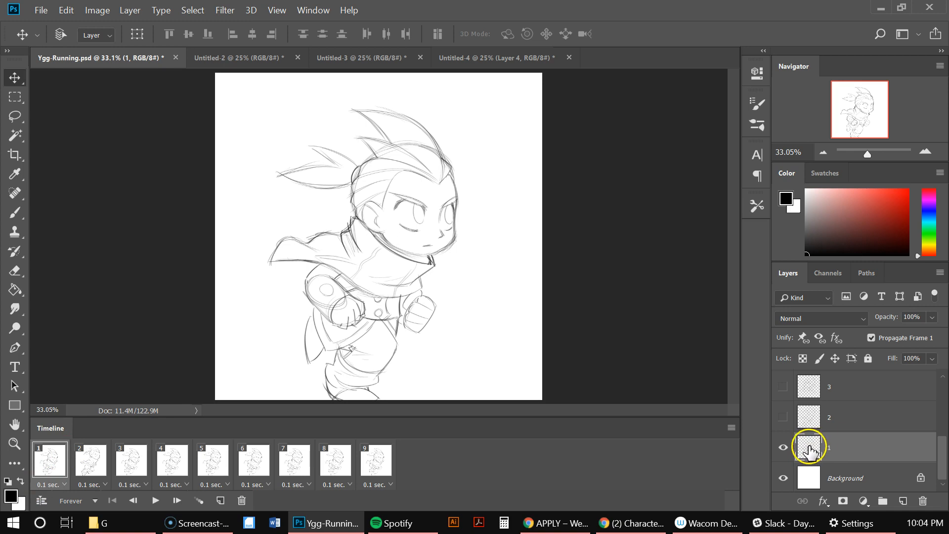
left_click(91, 464)
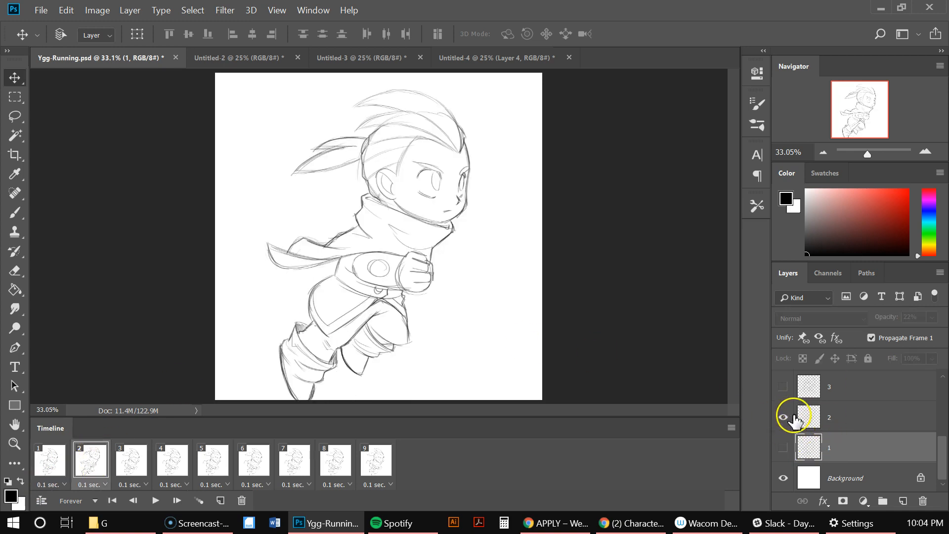
Step: Make frame 3 show only layer 3 by hiding layer 1
left_click(131, 459)
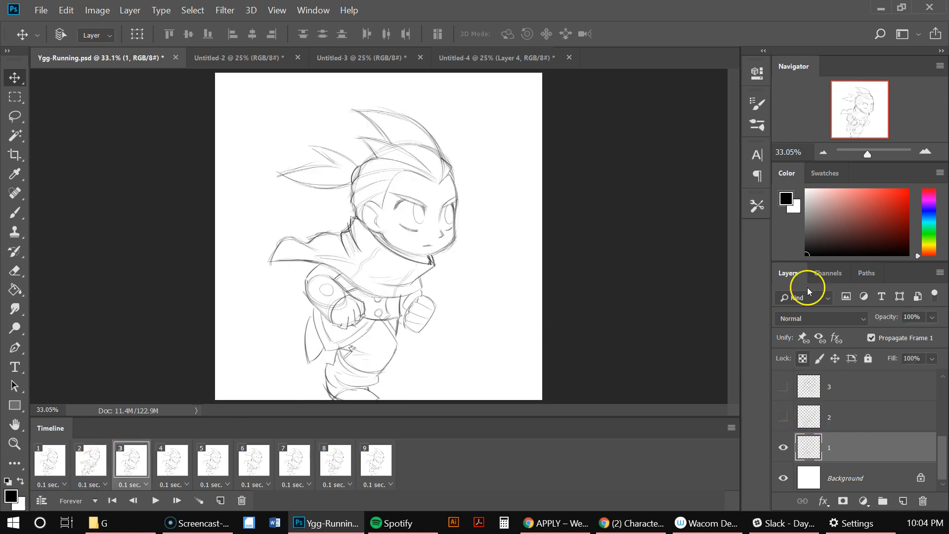
left_click(783, 447)
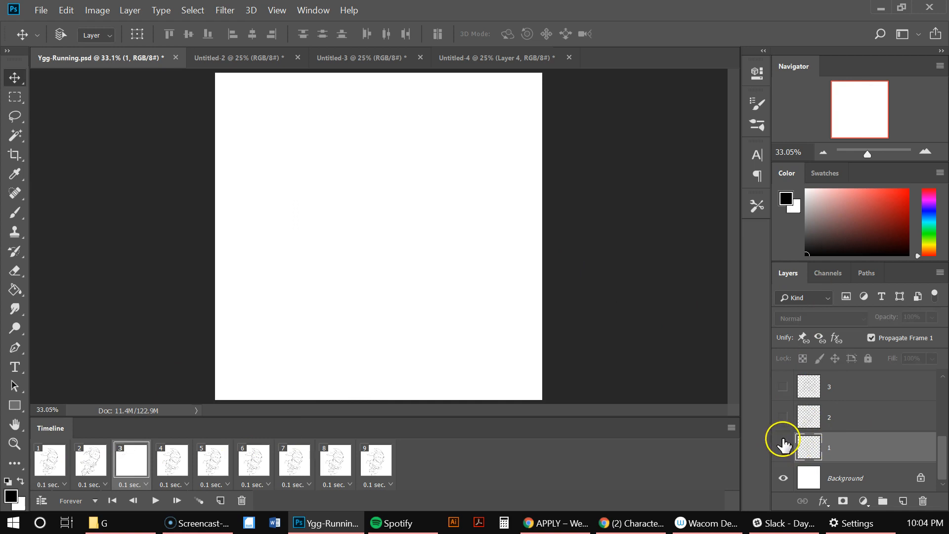
left_click(782, 387)
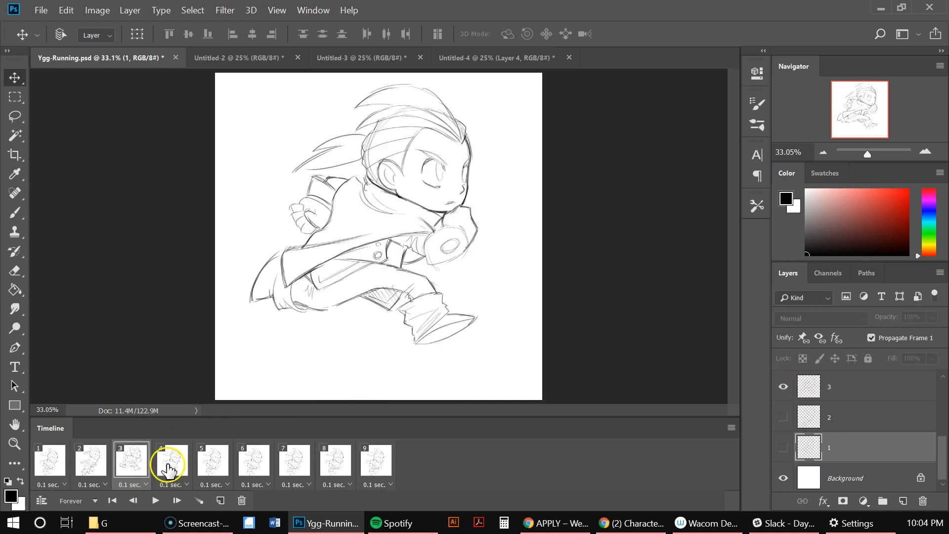
Step: Make frame 4 show only layer 4 by hiding layer 1
left_click(167, 464)
left_click(783, 448)
left_click_drag(940, 462, 941, 441)
left_click(782, 394)
Step: Make frame 5 show only layer 5 above the Background by hiding layer 1
left_click(213, 460)
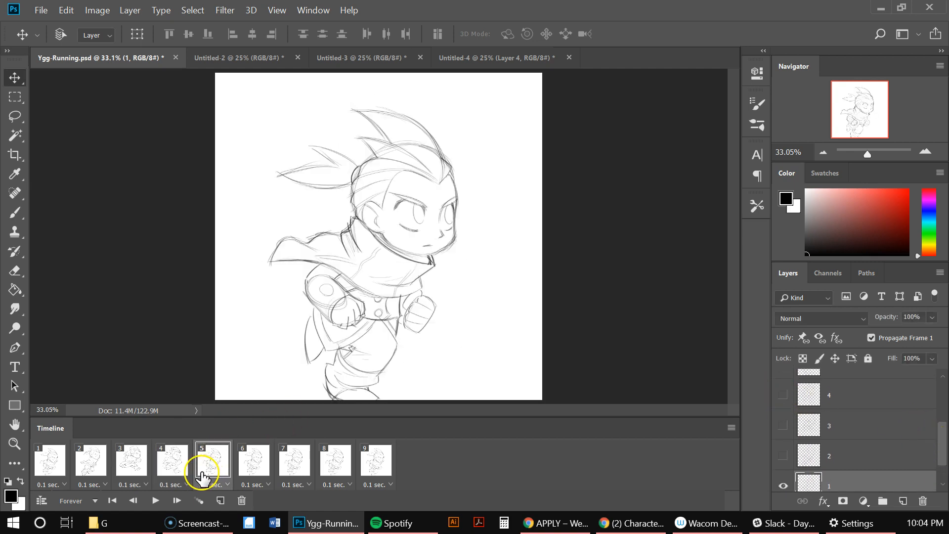
left_click(783, 482)
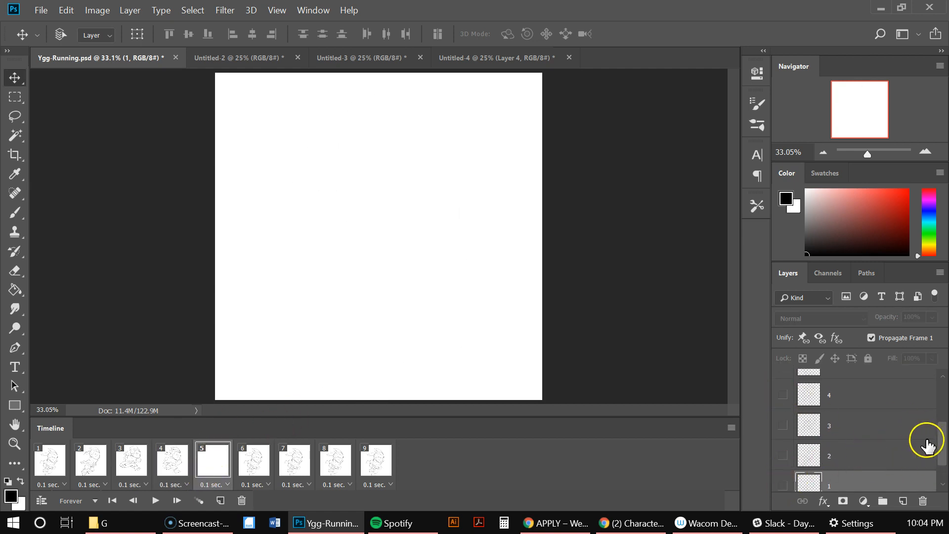
left_click_drag(940, 443, 939, 428)
left_click(783, 399)
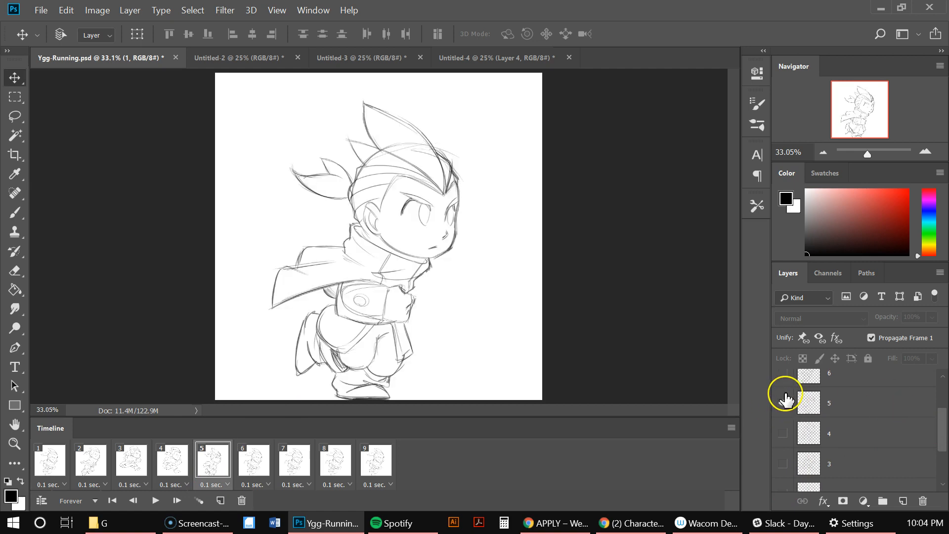
Step: Make frame 6 show only layer 6 above the Background by hiding layer 1
left_click(251, 454)
scroll(919, 424, "up", 1)
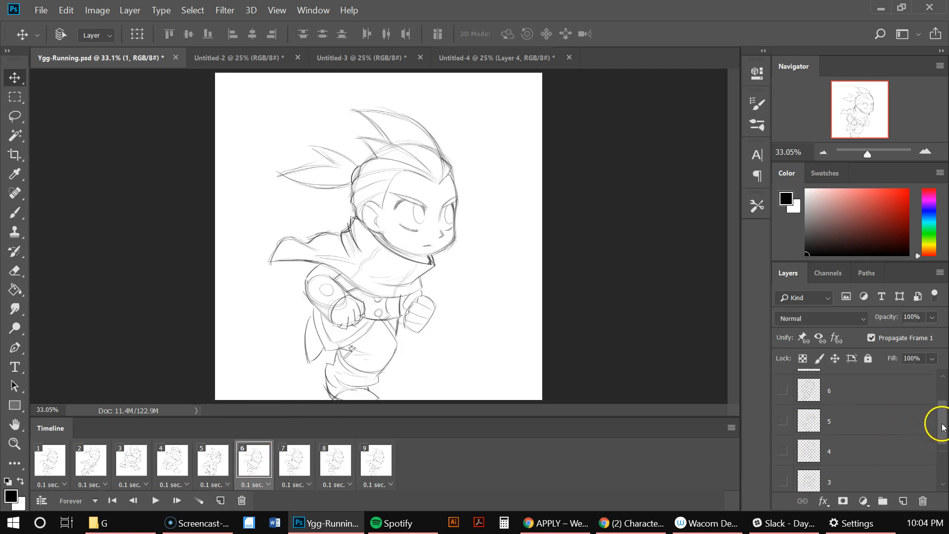
left_click(783, 398)
left_click_drag(941, 418, 934, 445)
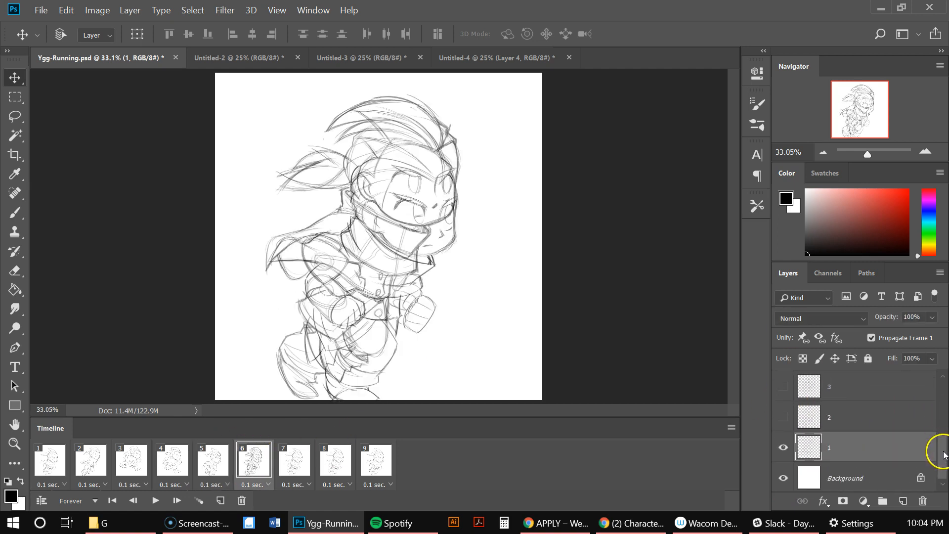
left_click(783, 450)
Step: Make frame 7 show only layer 7 above the Background by hiding layer 1
left_click(301, 475)
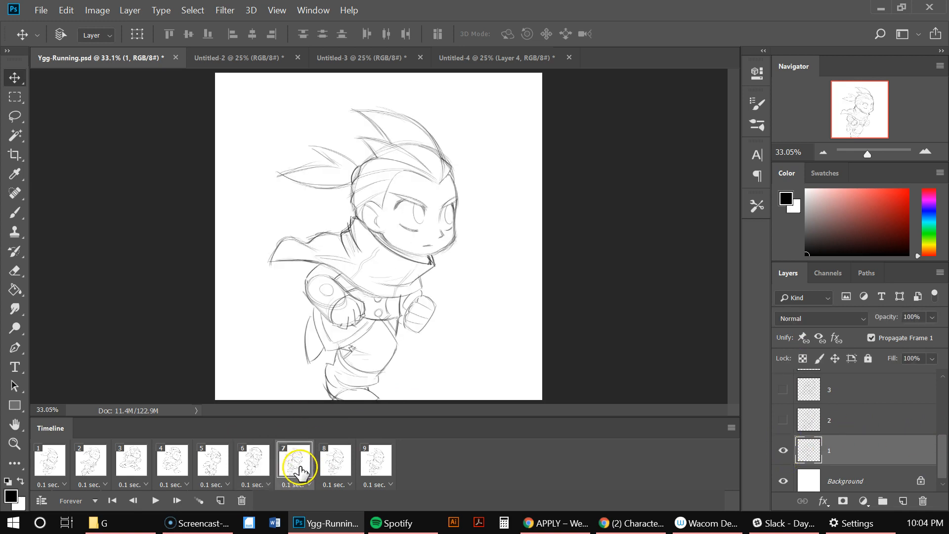
left_click(783, 449)
left_click_drag(934, 452, 939, 414)
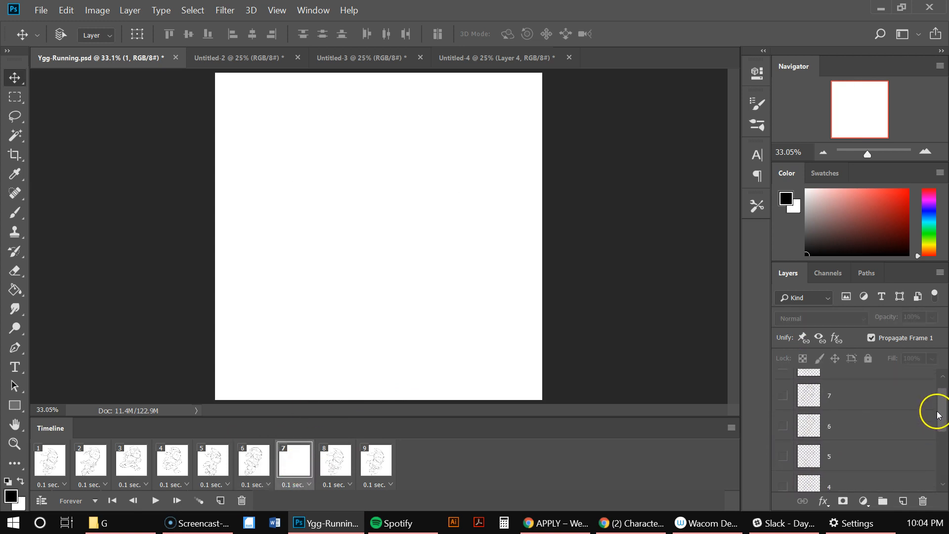
left_click(783, 394)
Step: Make frame 8 show only layer 8 above the Background by hiding layer 1
left_click(335, 459)
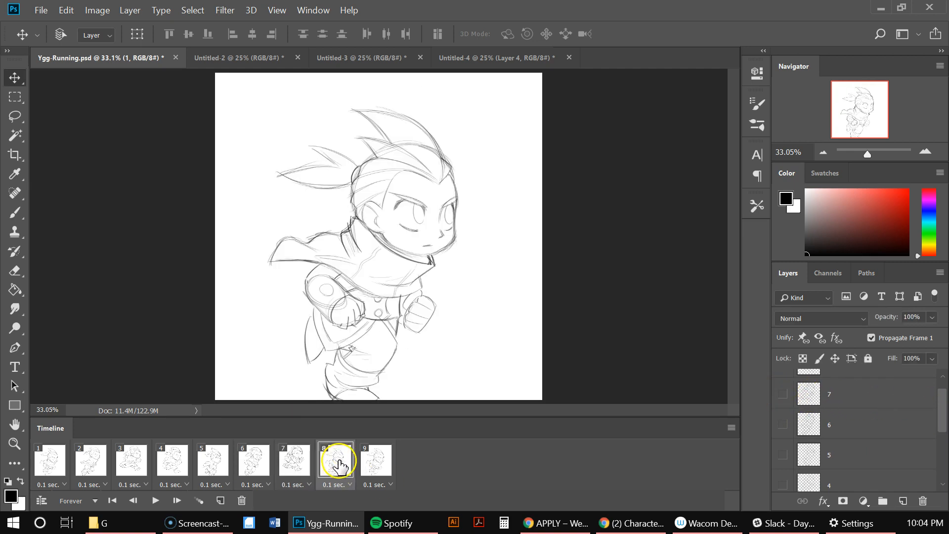
scroll(941, 415, "up", 1)
left_click(782, 385)
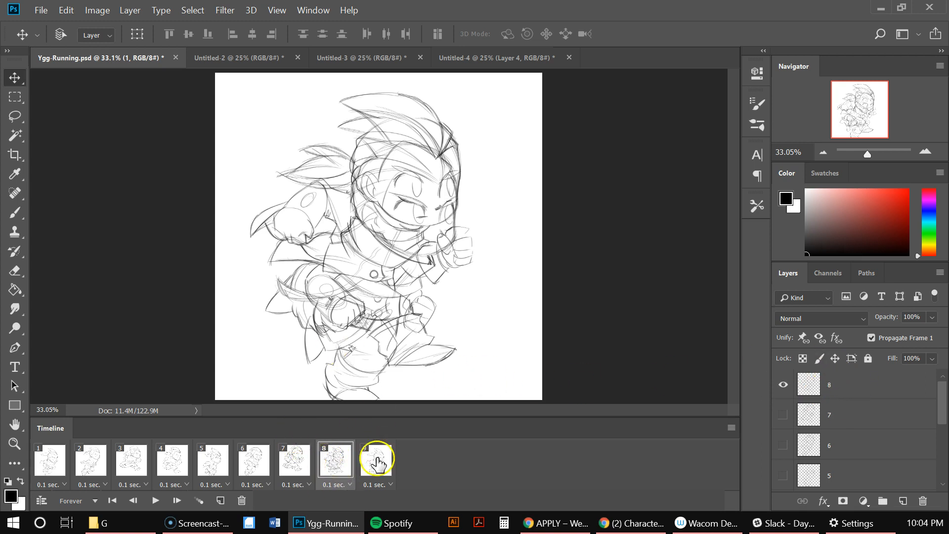
scroll(934, 410, "down", 5)
left_click(782, 446)
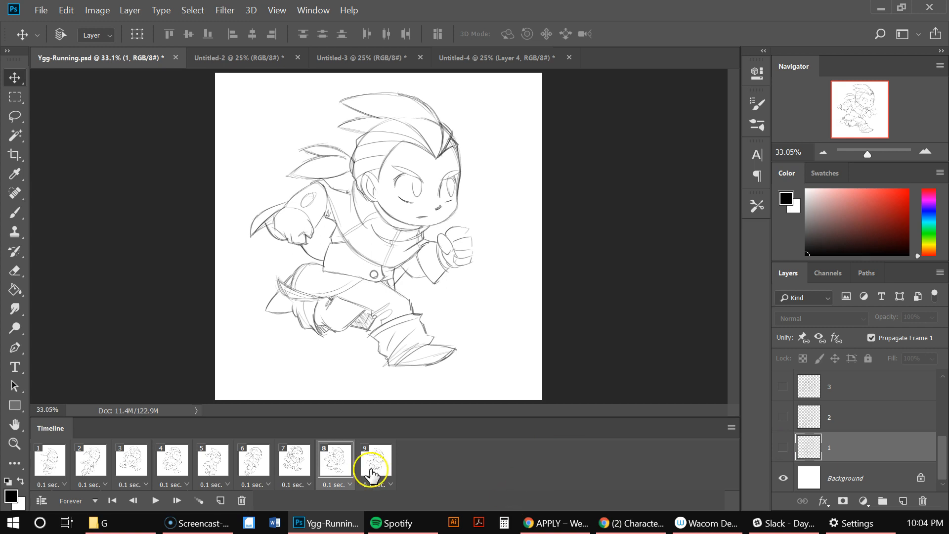
Step: Check which layers are visible in frame 9, and preview the animation playback
left_click(368, 471)
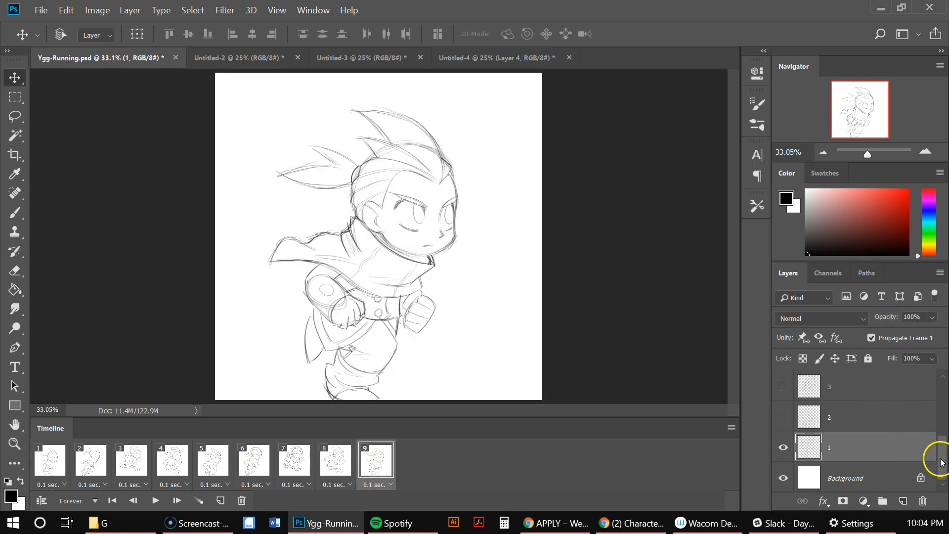
scroll(933, 452, "up", 5)
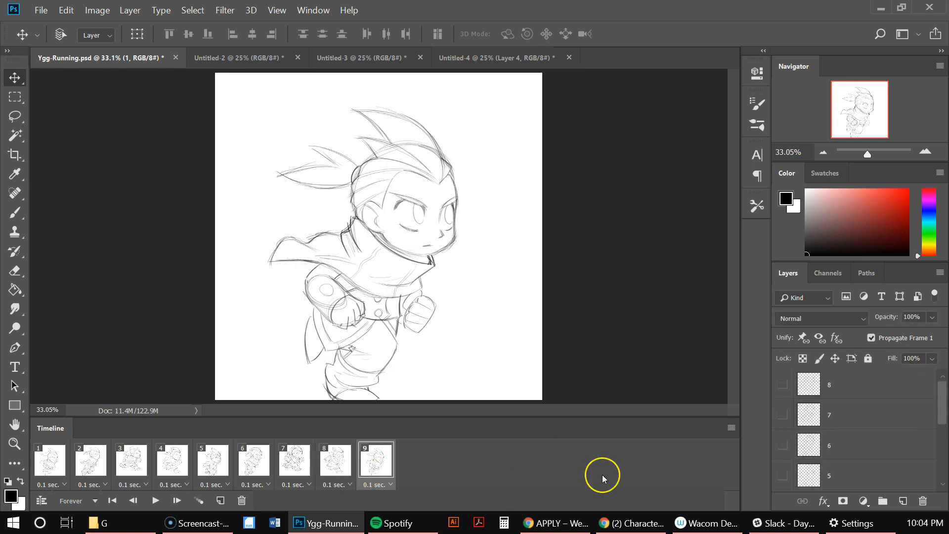
scroll(938, 410, "down", 5)
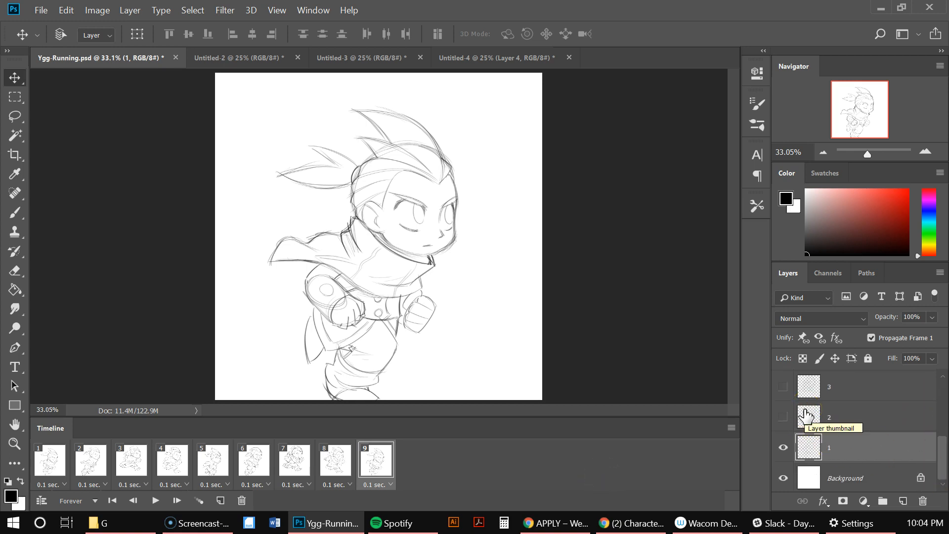
left_click(155, 502)
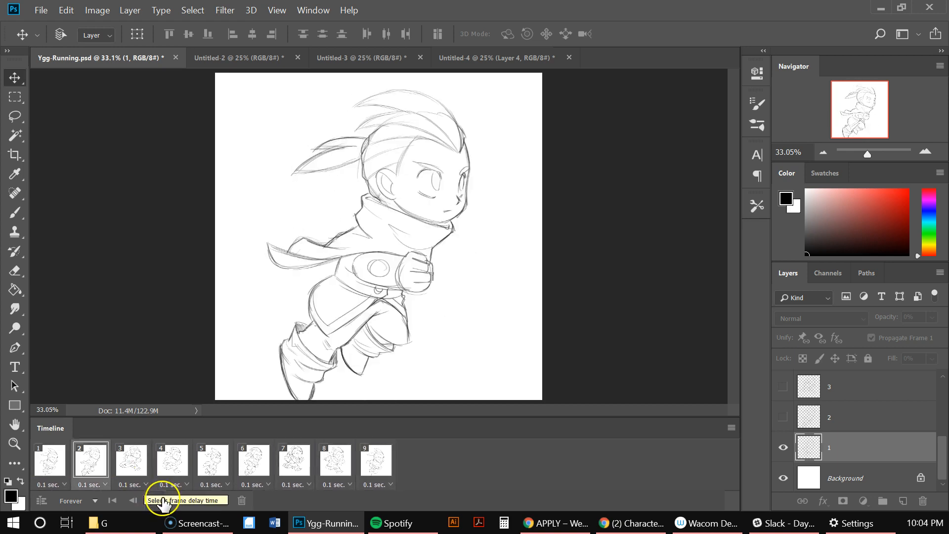
left_click(155, 500)
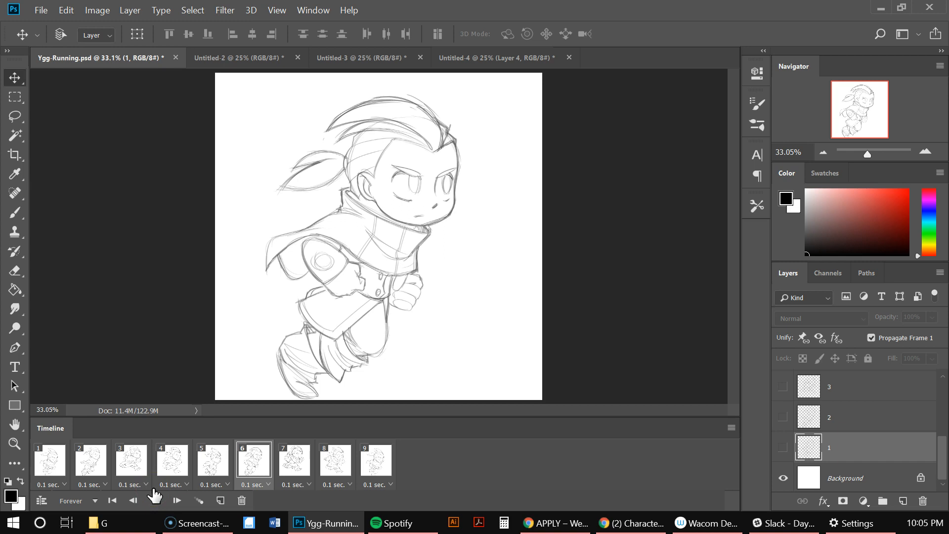
Step: Set the delay of all nine frames to No delay and preview the animation
left_click(58, 486)
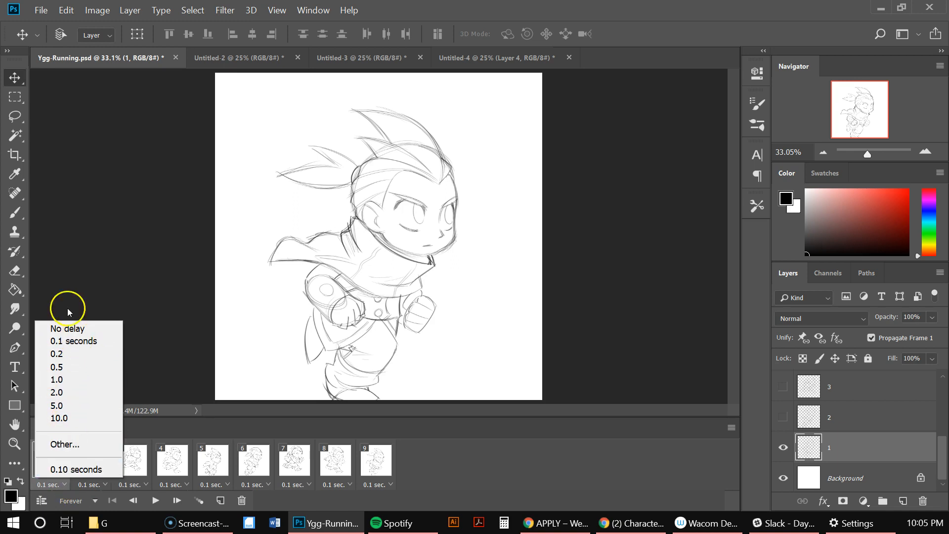
left_click(64, 327)
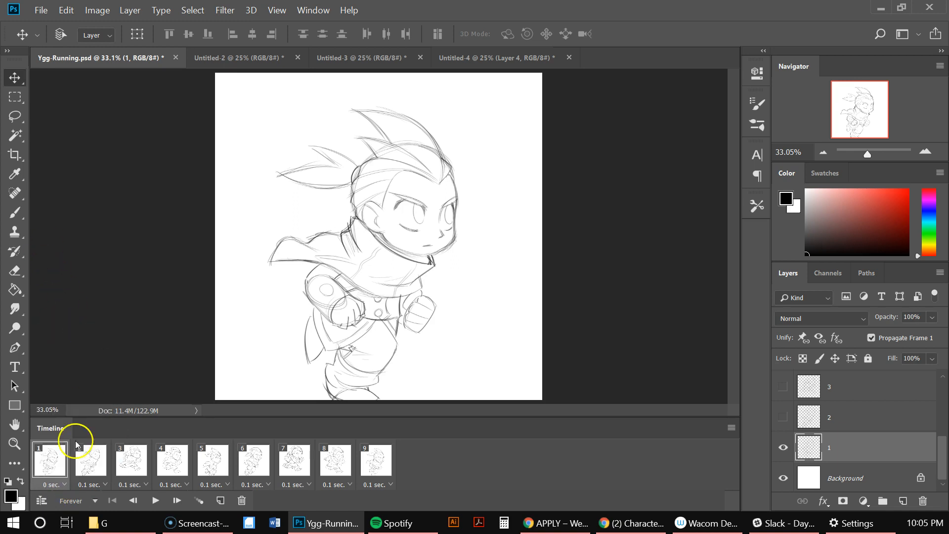
left_click(94, 485)
left_click(129, 330)
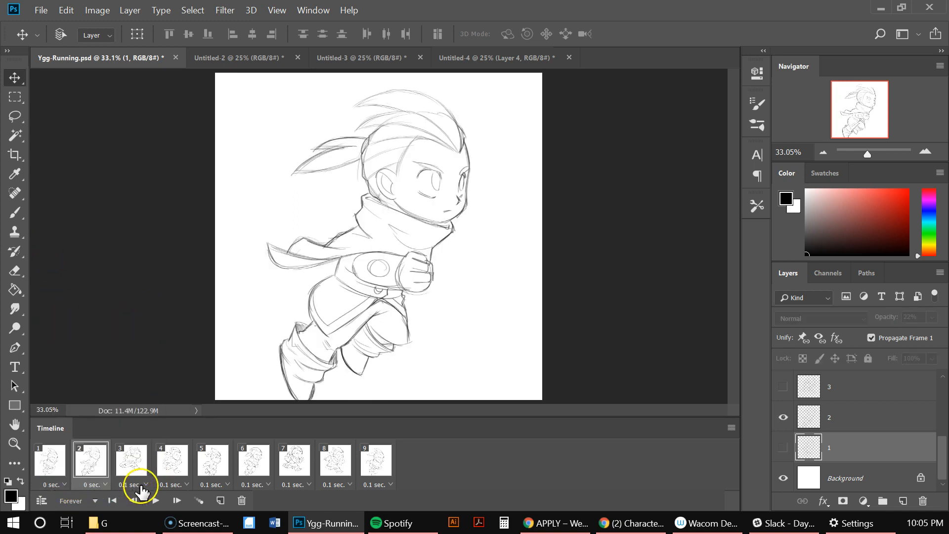
left_click(132, 484)
left_click(148, 329)
left_click(180, 485)
left_click(197, 328)
left_click(225, 484)
left_click(235, 328)
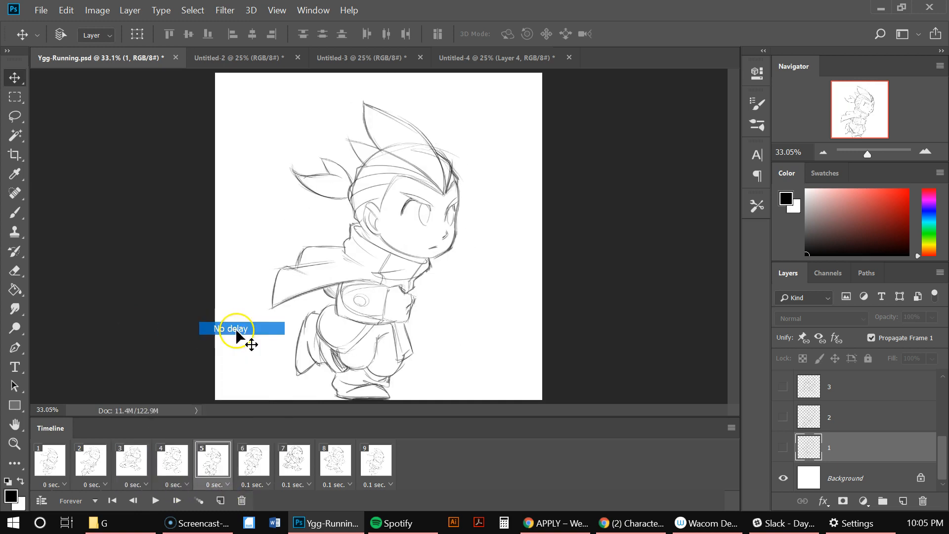
left_click(255, 484)
left_click(282, 329)
left_click(295, 484)
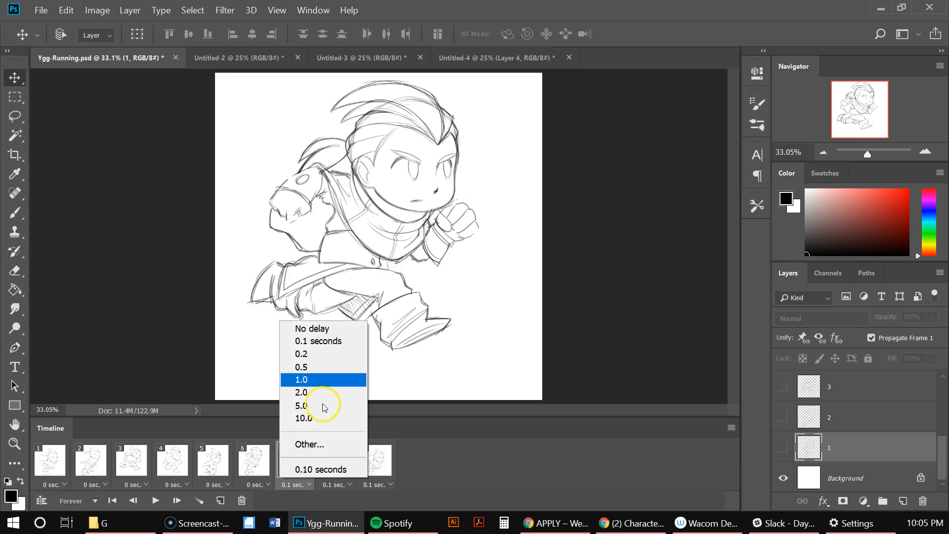
left_click(312, 328)
left_click(336, 484)
left_click(359, 329)
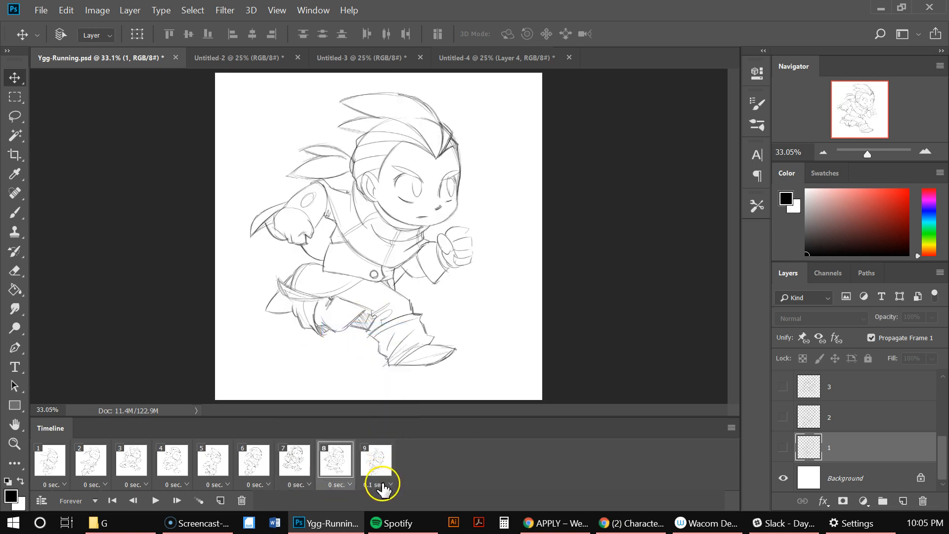
left_click(378, 484)
left_click(381, 329)
left_click(158, 501)
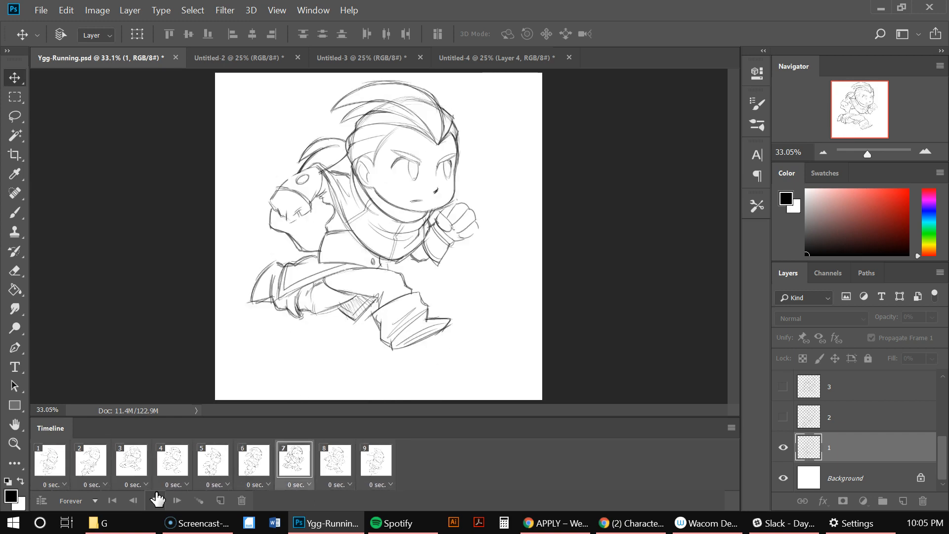
Step: Set the delay of all nine frames to 0.1 seconds and return to frame 1
left_click(55, 484)
left_click(73, 341)
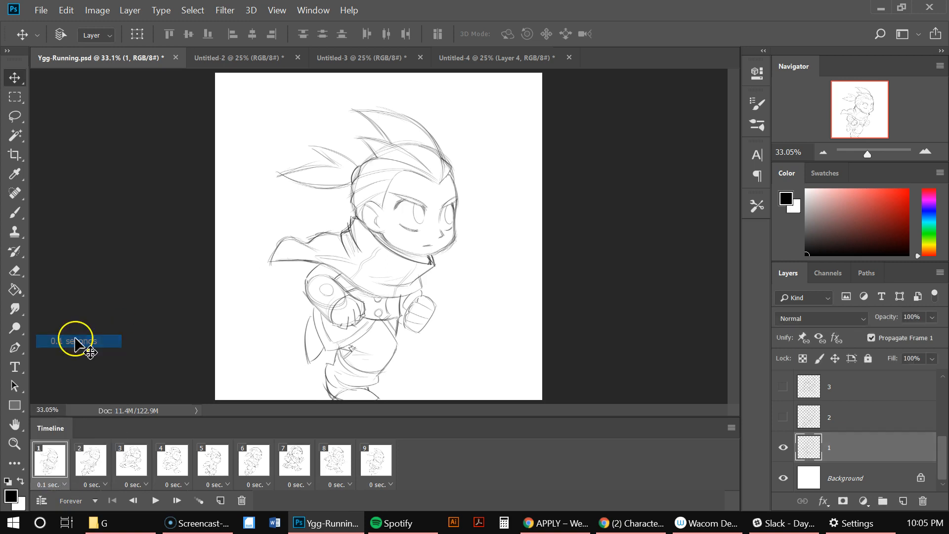
left_click(93, 484)
left_click(117, 353)
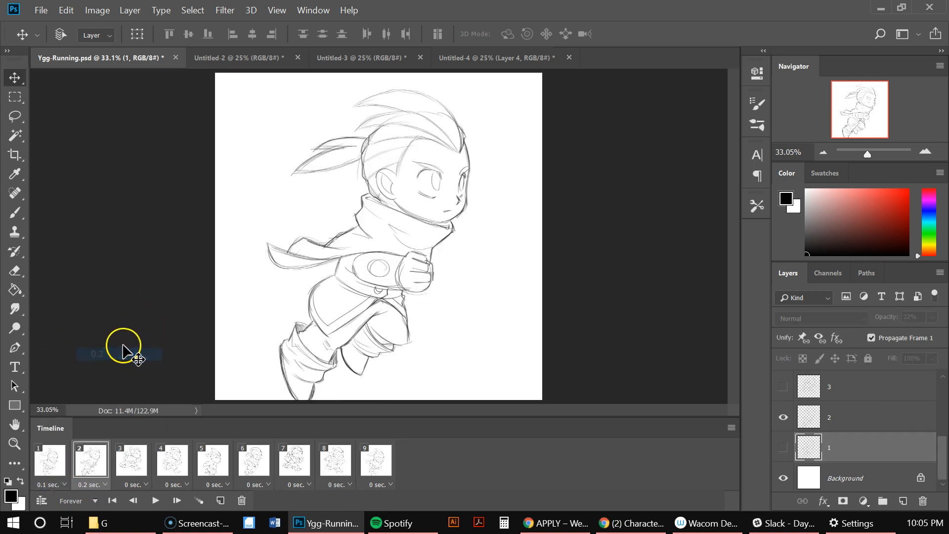
left_click(93, 484)
left_click(119, 341)
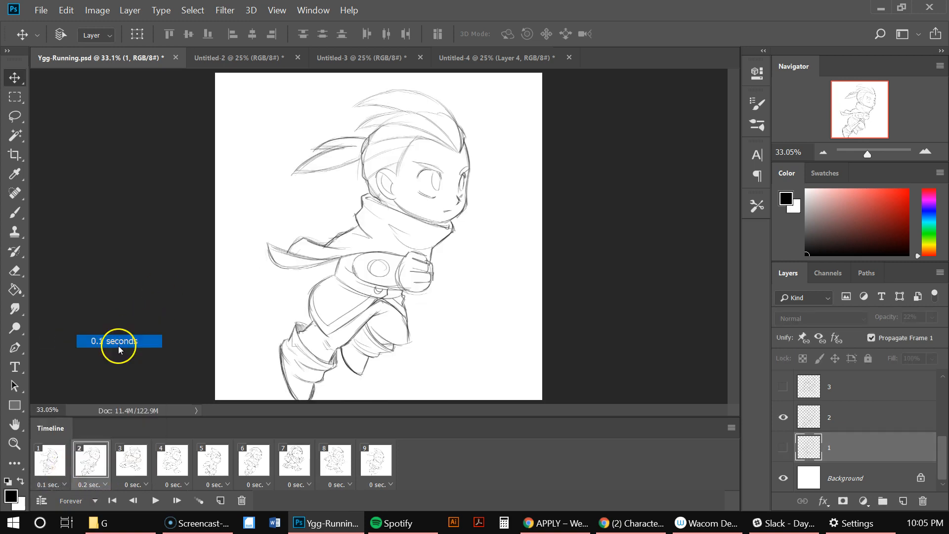
left_click(134, 484)
left_click(161, 341)
left_click(175, 485)
left_click(216, 342)
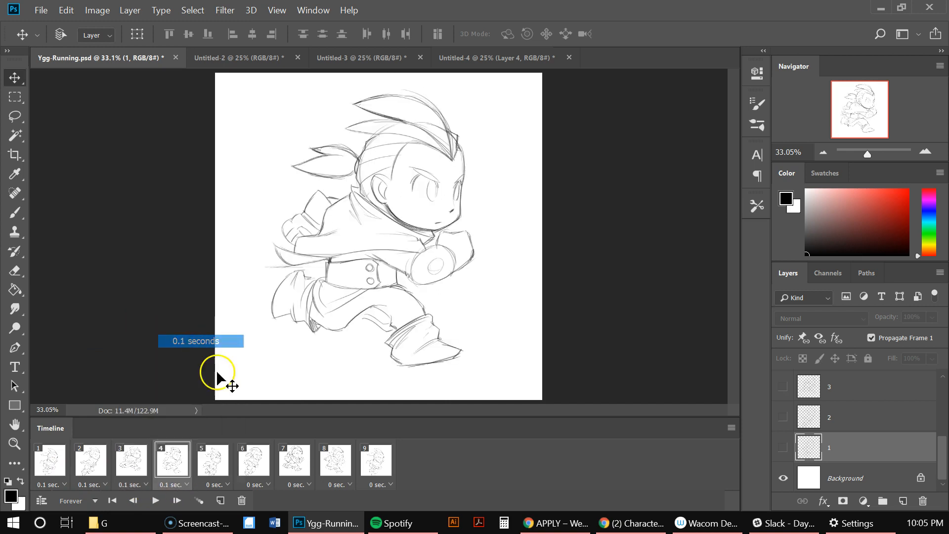
left_click(216, 484)
left_click(247, 341)
left_click(257, 484)
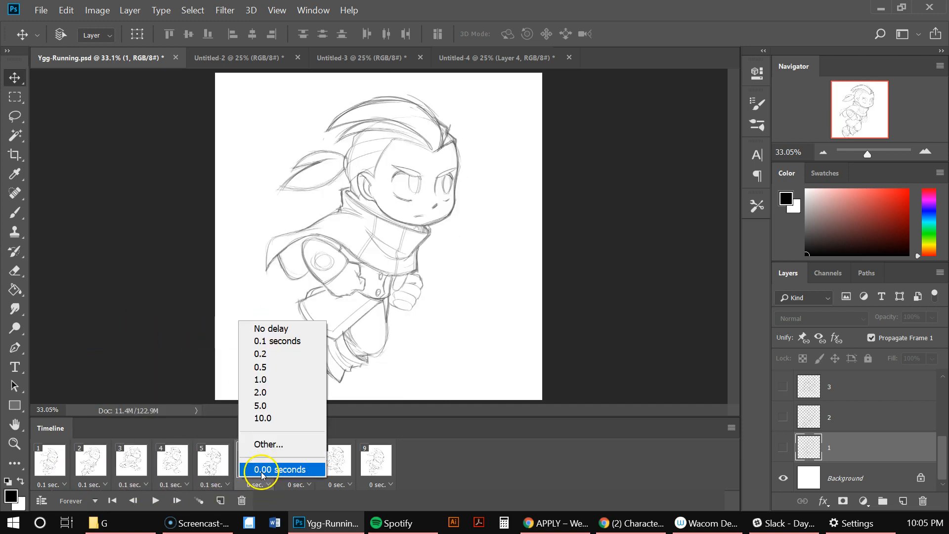
left_click(279, 341)
left_click(297, 484)
left_click(340, 342)
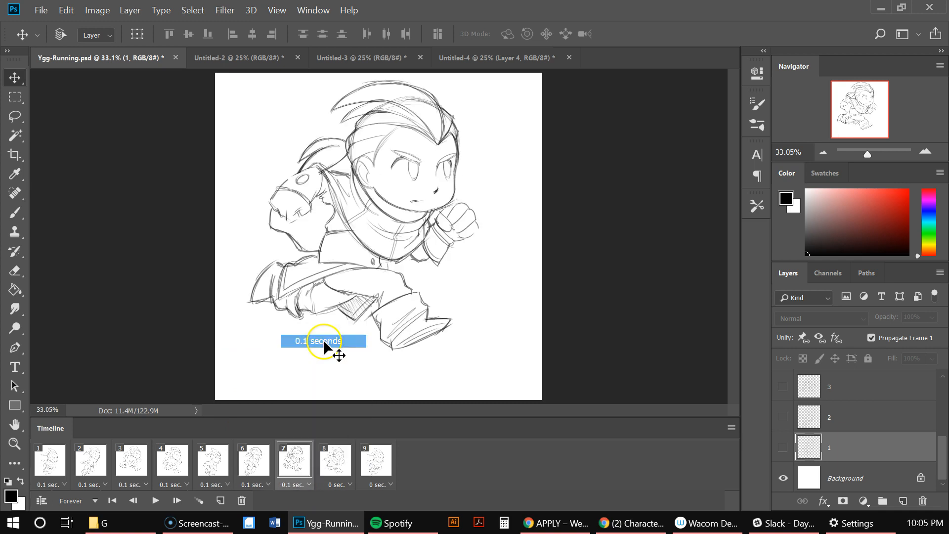
left_click(337, 484)
left_click(372, 341)
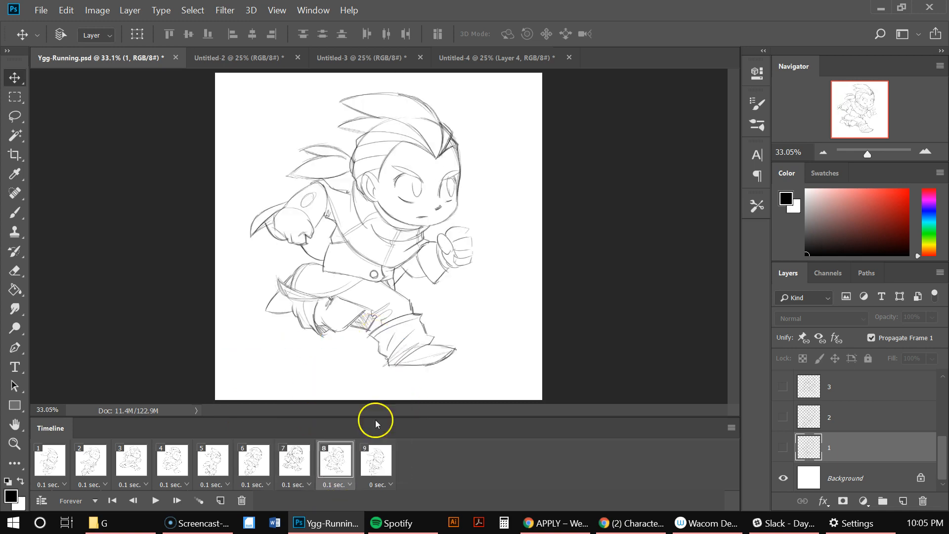
left_click(381, 484)
left_click(409, 341)
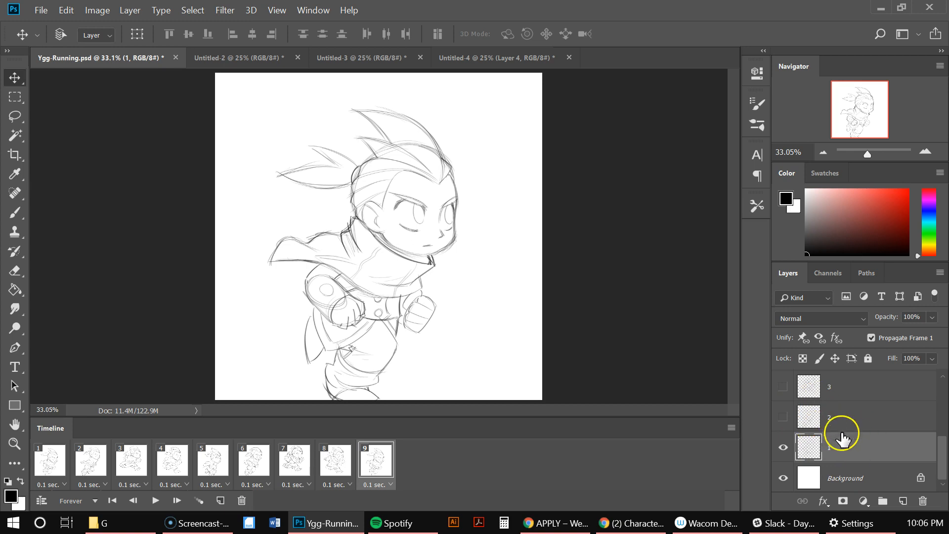
mouse_move(939, 451)
left_mouse_down()
mouse_move(929, 408)
mouse_move(942, 387)
mouse_move(934, 451)
left_mouse_up()
left_click(52, 460)
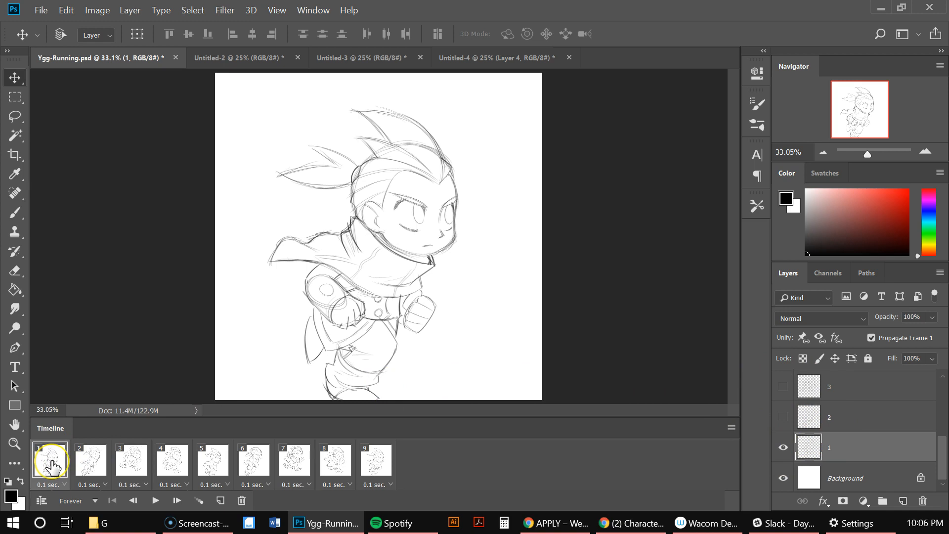